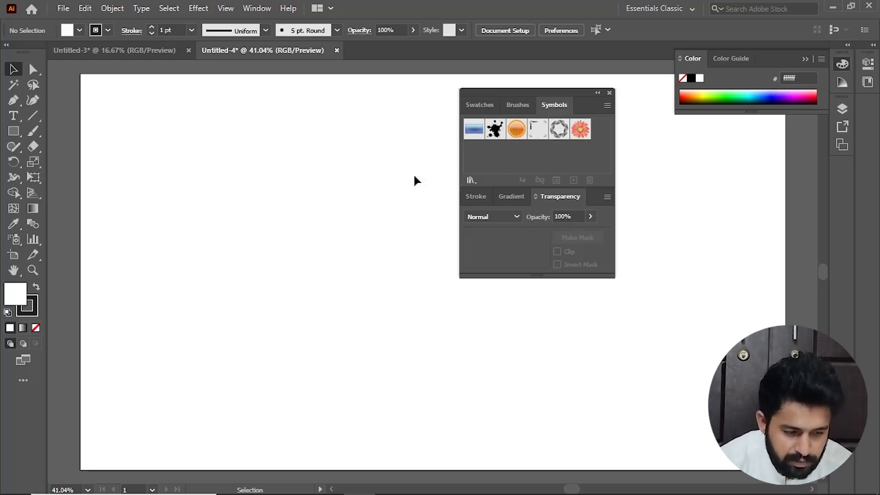
Draw a square on the artboard's upper-left area with no stroke and a red fill (e00707)
click(17, 132)
drag(247, 173, 330, 257)
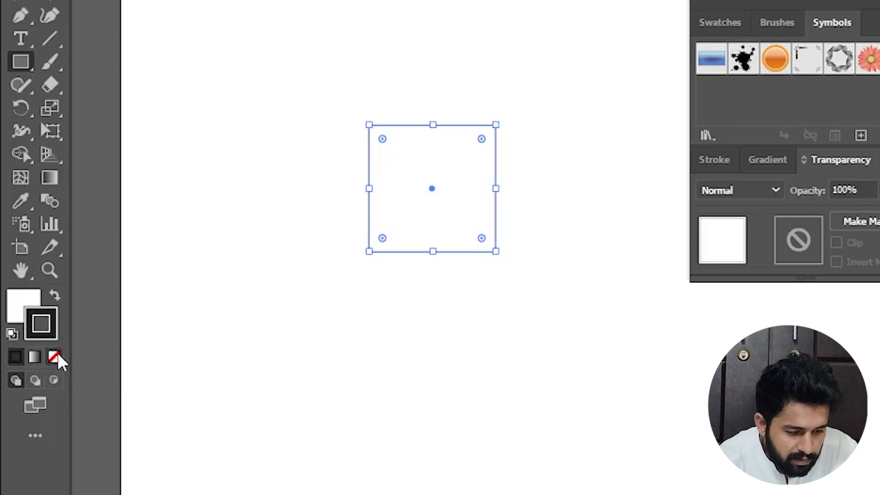
click(36, 327)
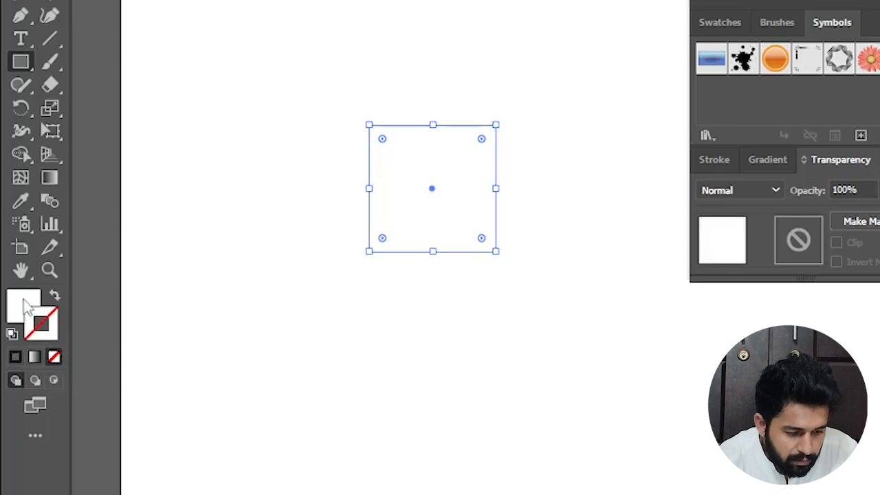
click(15, 292)
double_click(23, 301)
drag(417, 181, 428, 174)
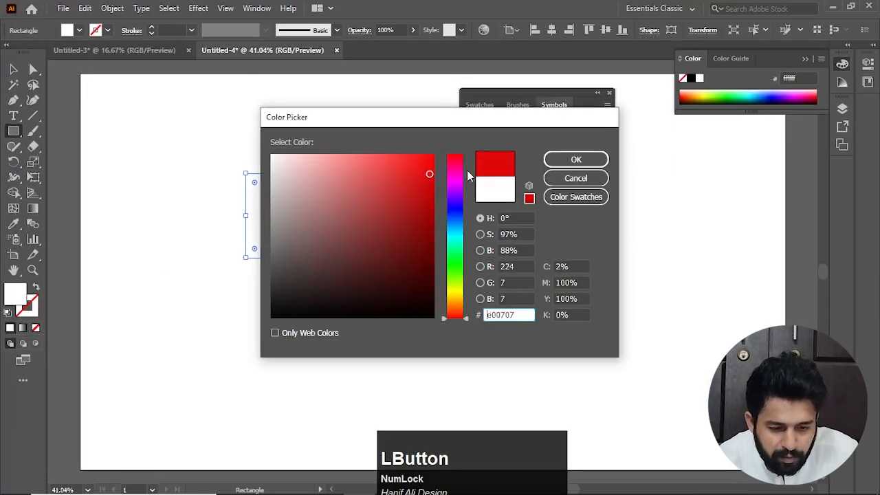
click(581, 163)
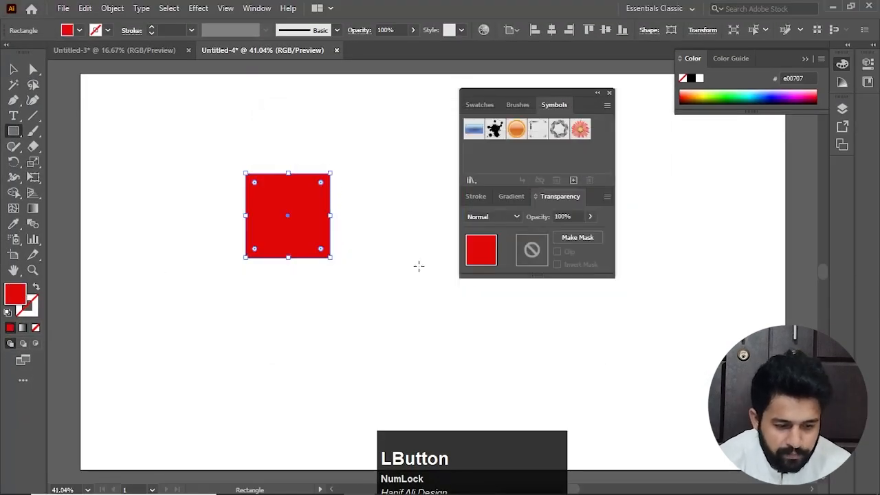
Try a 3D Extrude & Bevel effect on the red square with an extrude depth of 300 pt
click(206, 12)
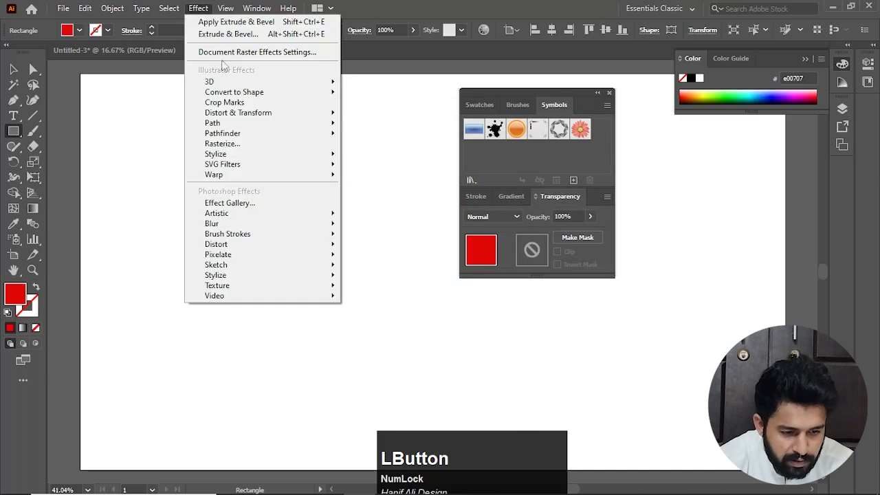
mouse_move(285, 86)
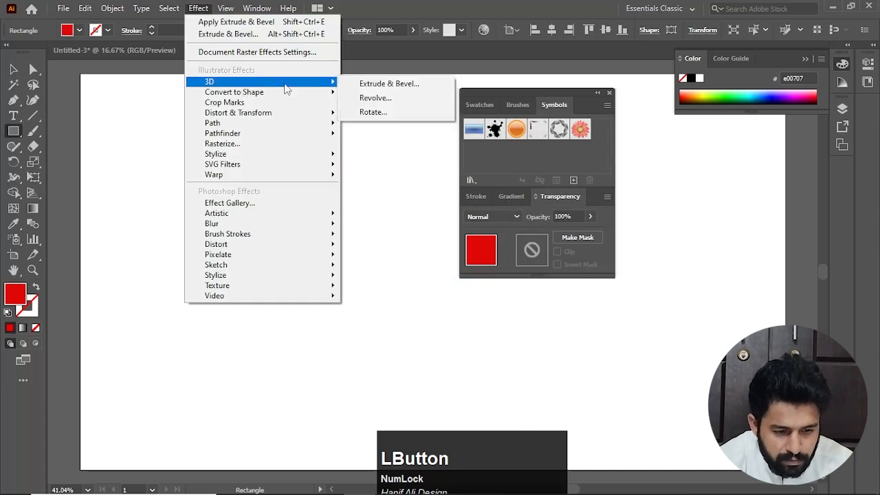
click(376, 88)
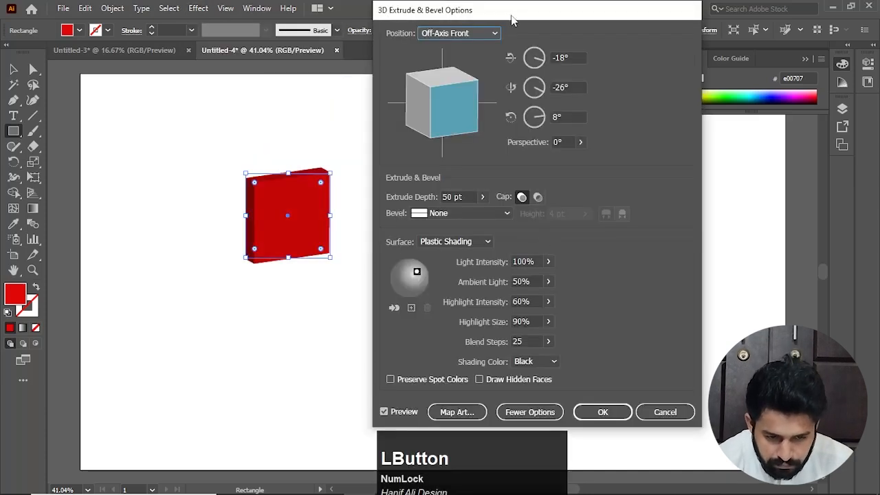
mouse_move(512, 14)
mouse_down()
mouse_move(459, 13)
mouse_move(516, 13)
mouse_up()
click(465, 196)
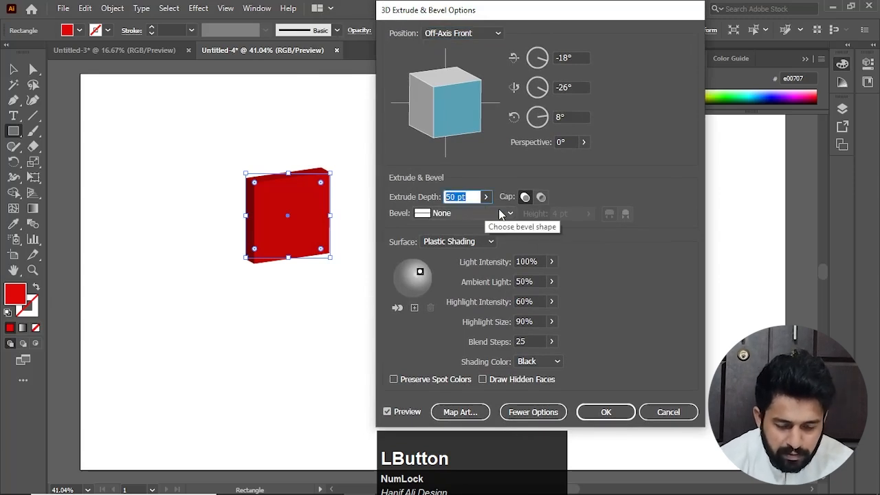
text(30)
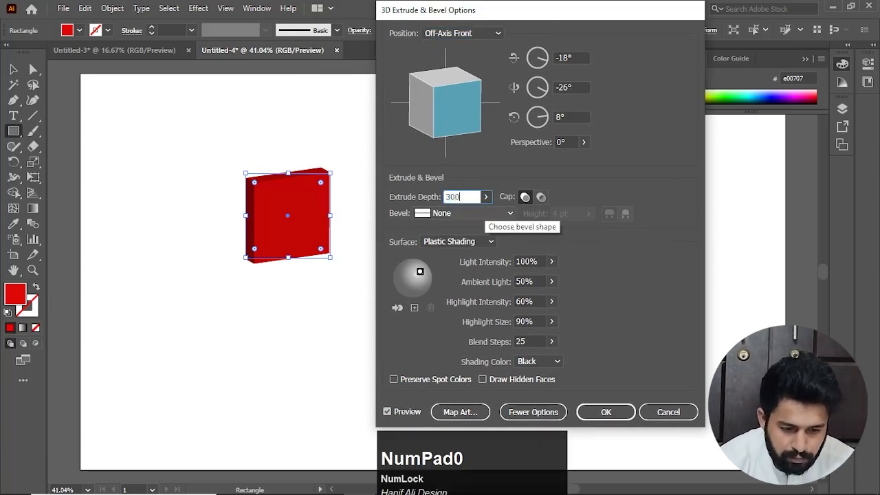
text(0)
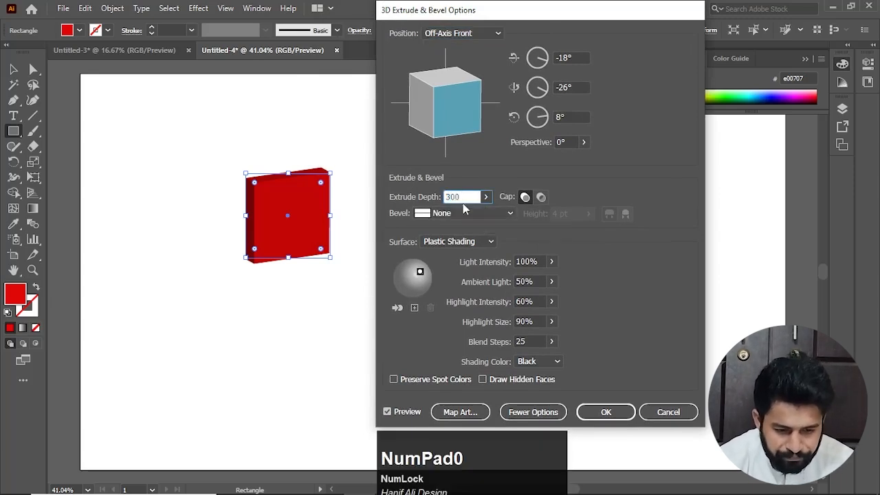
Examine the symbols offered in Map Art for the cube's surfaces, and cancel the Map Art and 3D settings
click(465, 413)
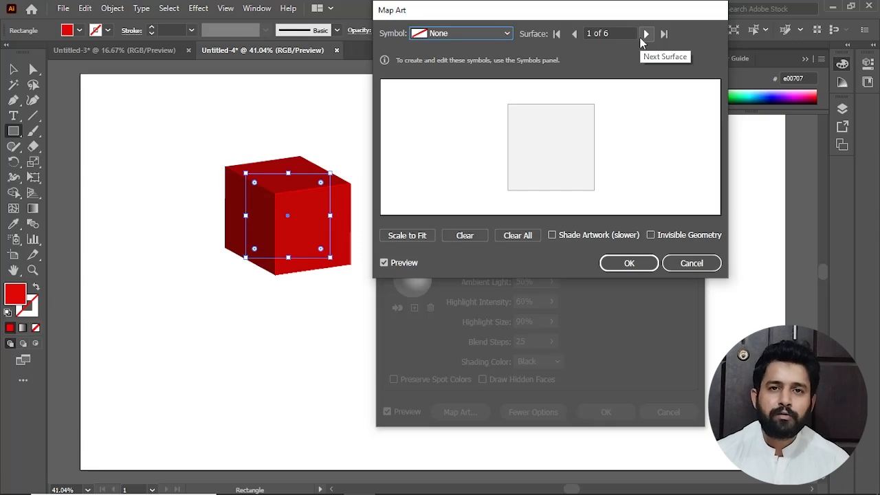
click(499, 32)
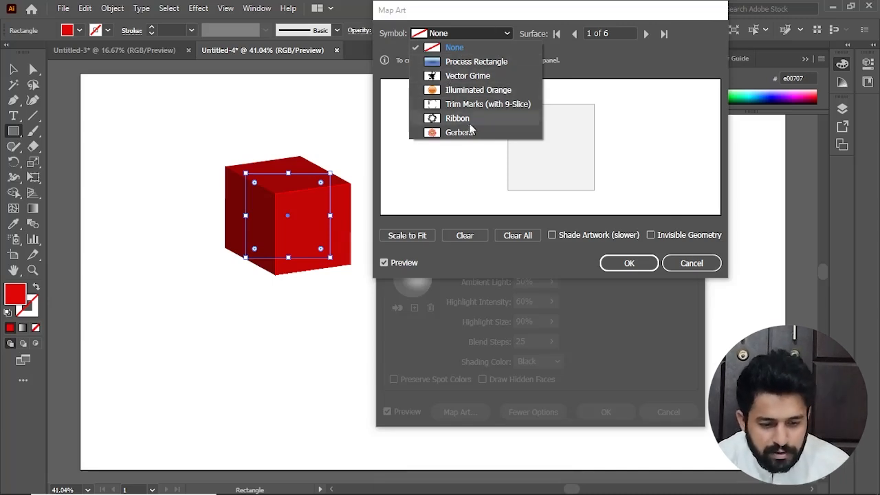
click(692, 272)
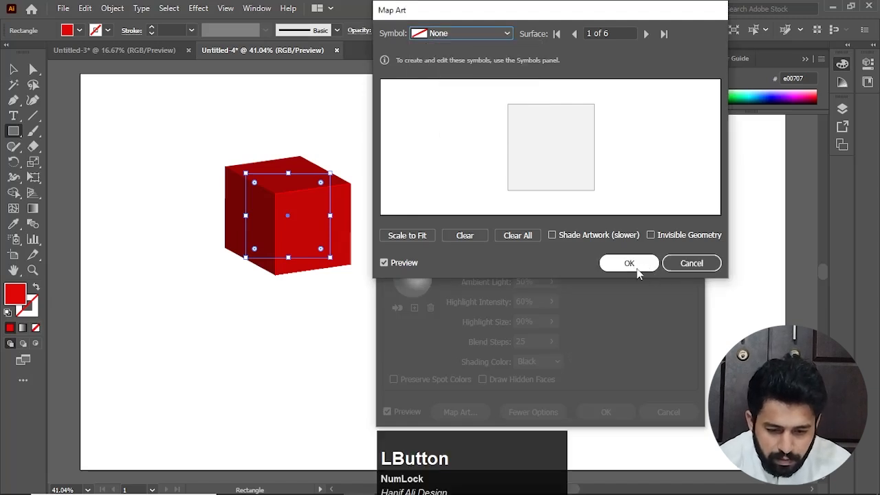
click(688, 265)
click(668, 412)
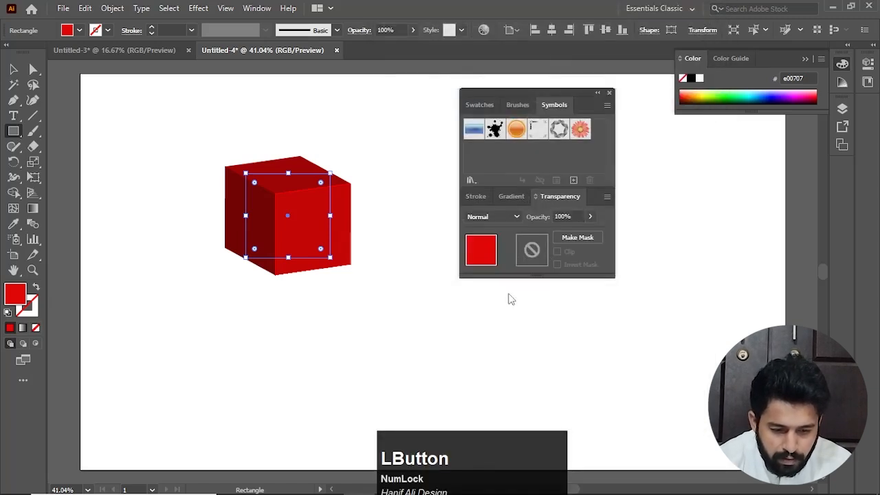
Select the red square and delete it from the artboard
click(323, 249)
click(291, 278)
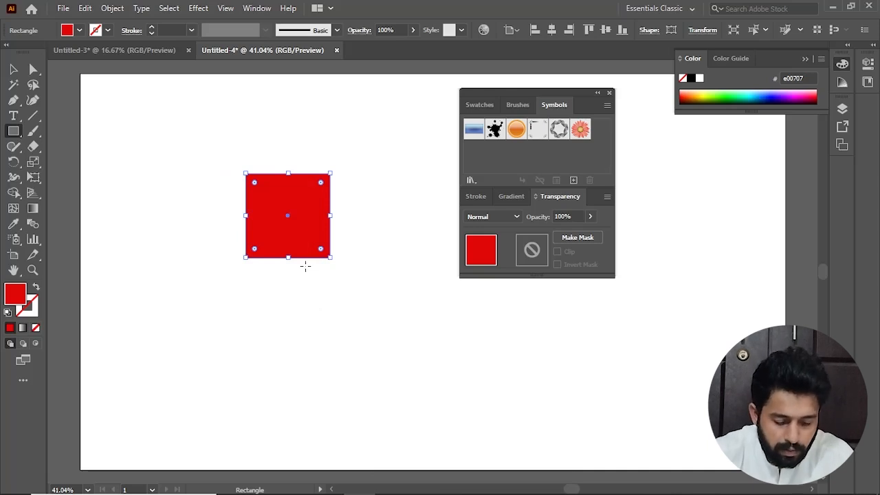
key(v)
click(341, 265)
drag(368, 147, 260, 323)
key(Delete)
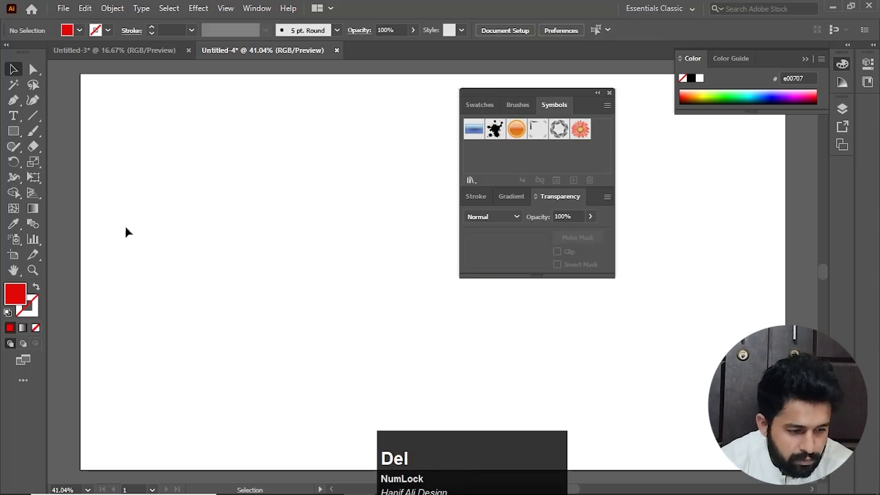
Create a red square exactly 300 px wide and 300 px high, and deselect it
click(13, 131)
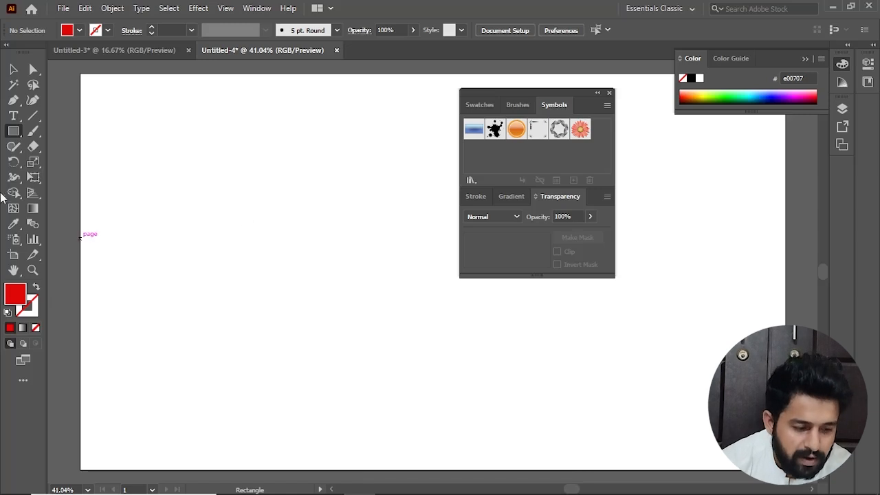
click(279, 230)
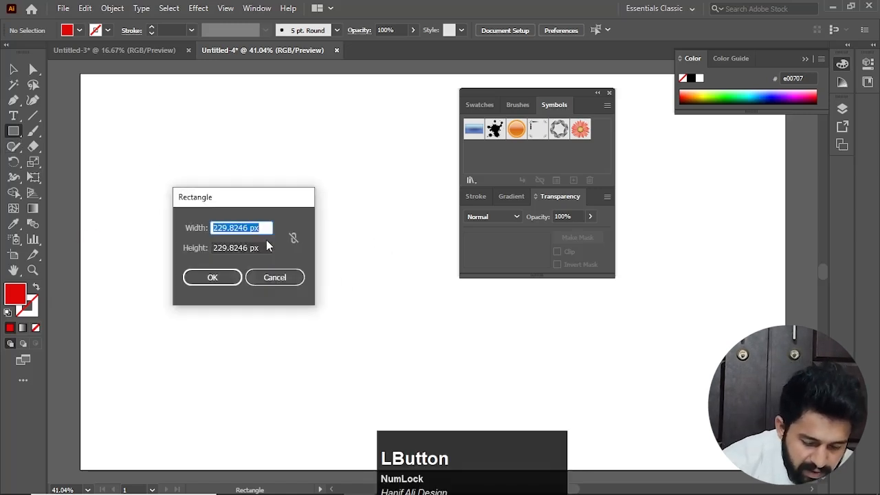
text(300)
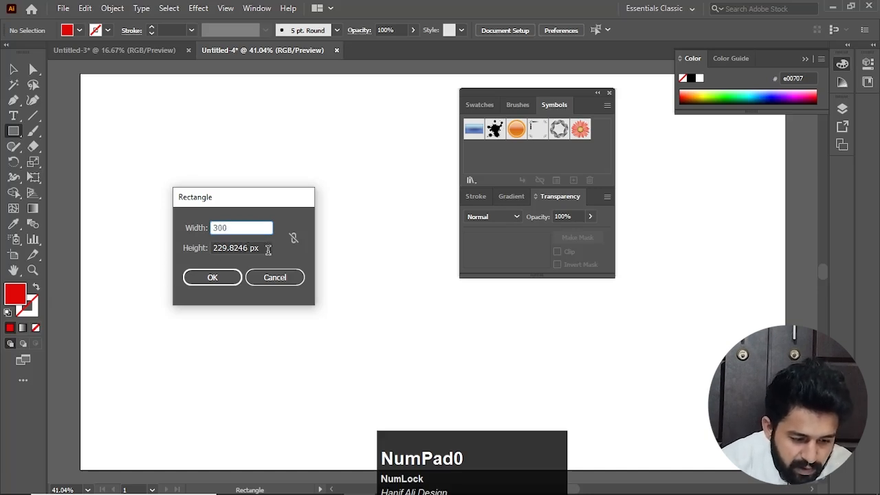
drag(268, 249, 177, 246)
text(300)
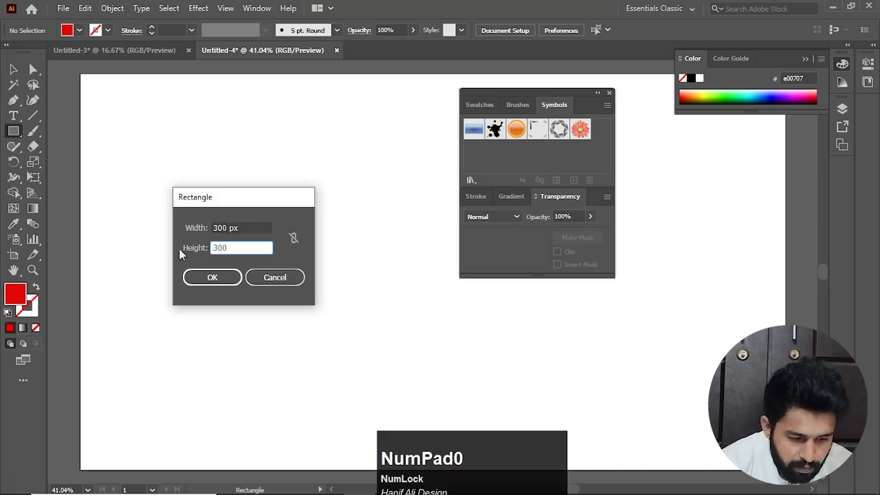
click(213, 277)
key(v)
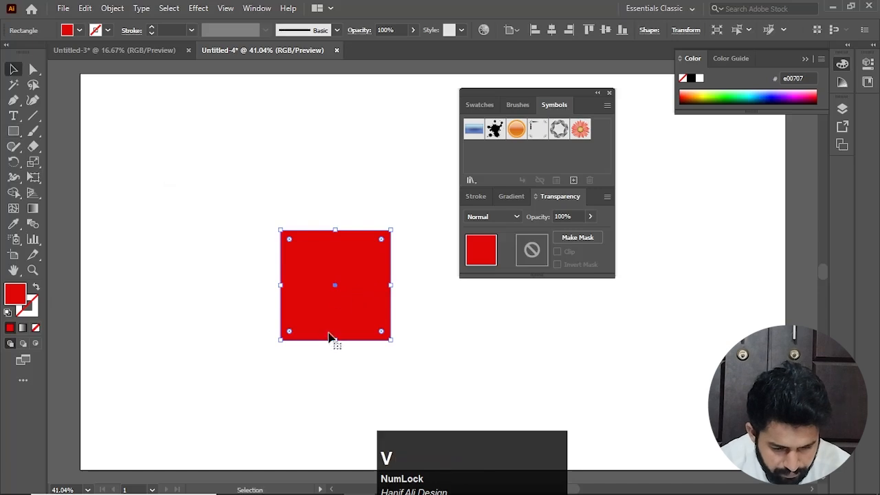
click(339, 356)
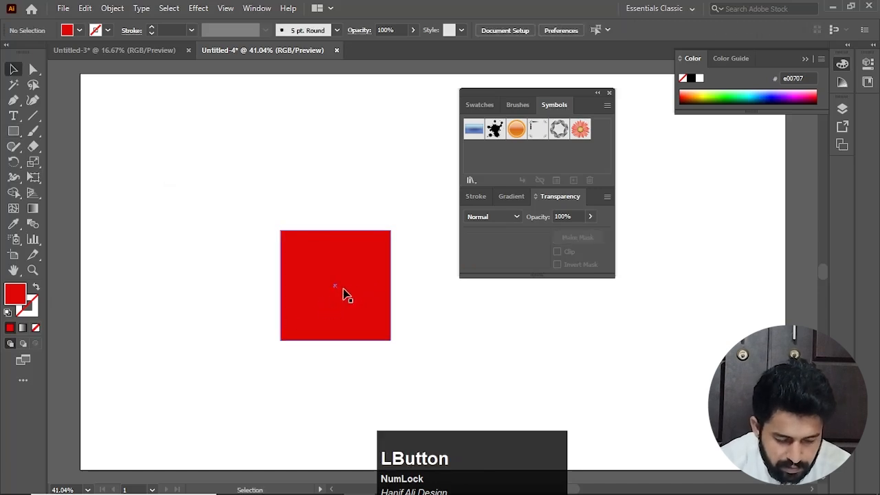
Move the square up and left and duplicate it twice downward to form an evenly spaced column of three squares
drag(344, 294, 304, 233)
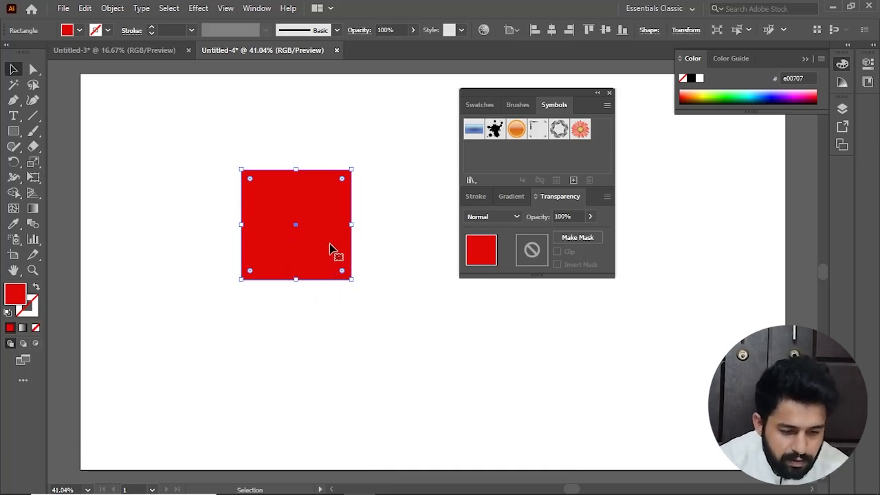
drag(334, 249, 293, 302)
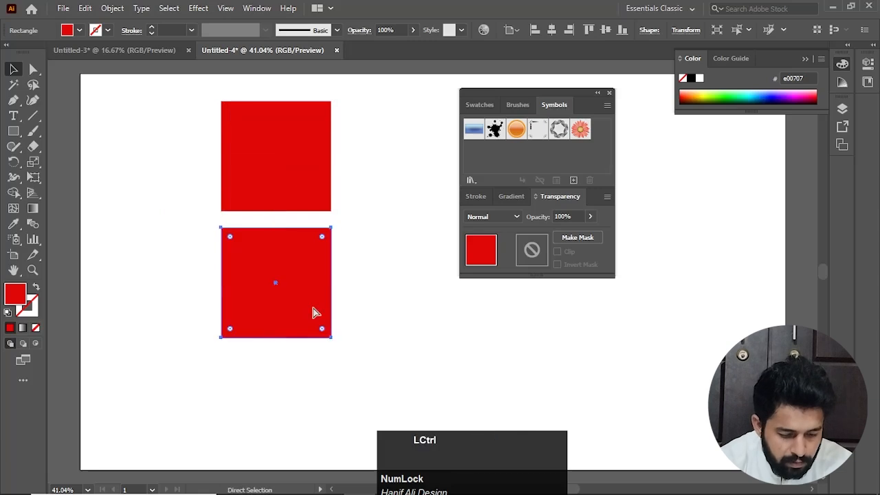
key(ctrl+d)
drag(362, 334, 347, 280)
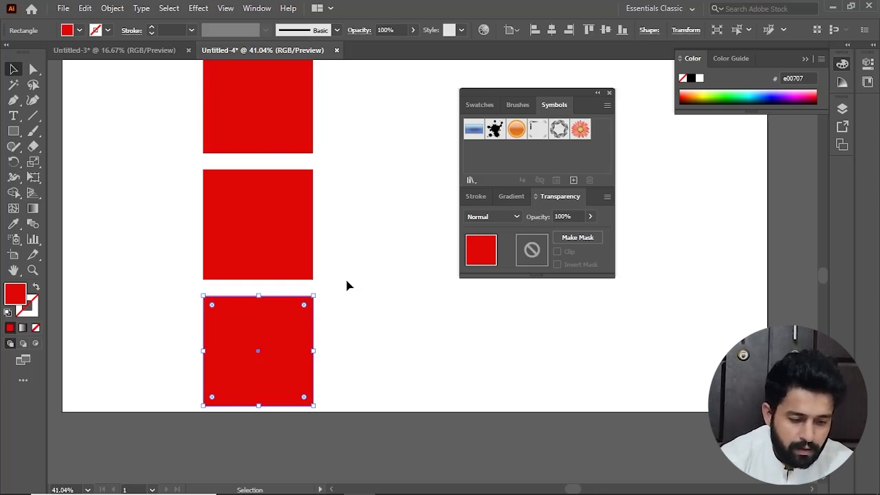
key(space)
drag(367, 178, 354, 278)
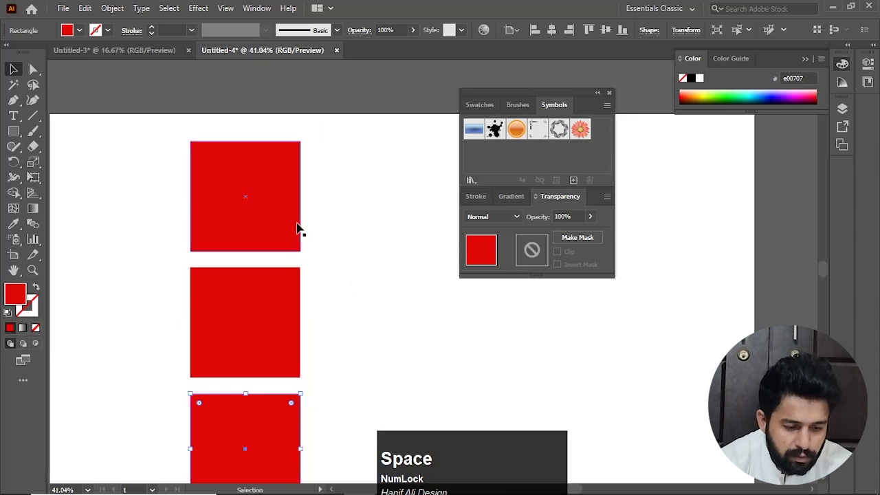
Draw a small circle with the Ellipse tool beside the top square and select it
right_click(14, 134)
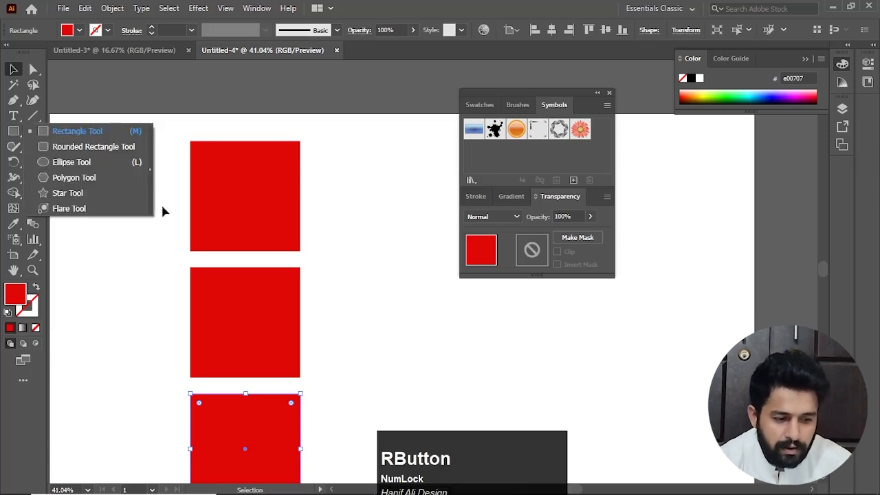
click(69, 162)
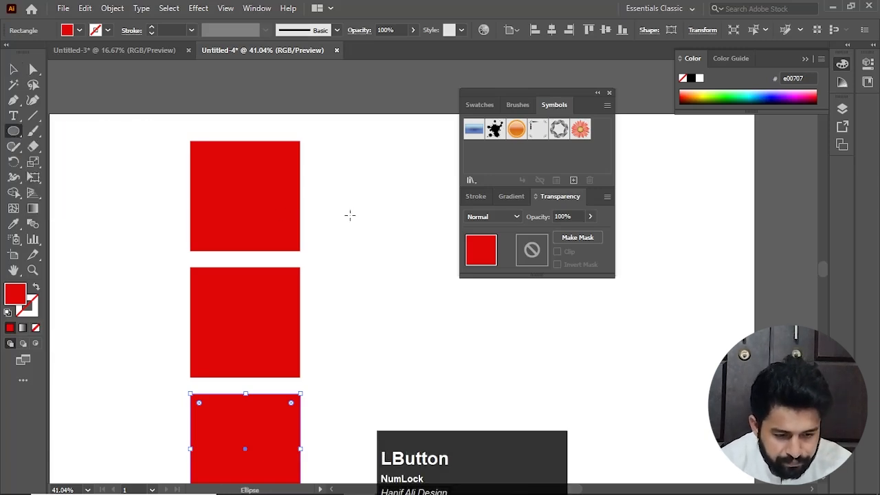
drag(364, 201, 404, 241)
key(v)
click(412, 282)
click(380, 223)
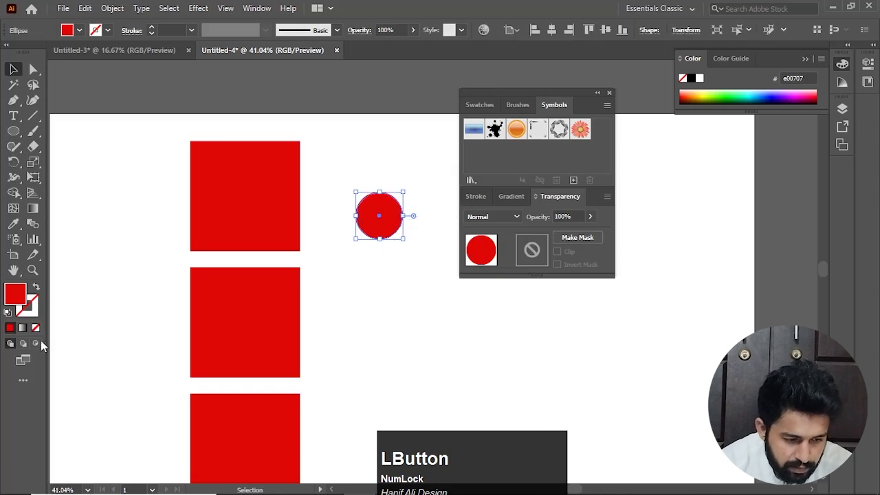
Fill the circle with a radial gradient whose two color stops are both sampled from the top square's red (e00707)
click(23, 329)
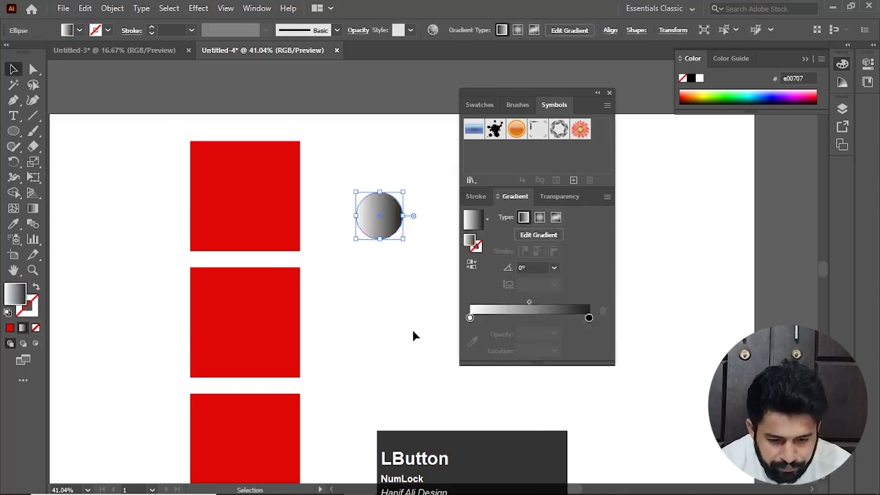
click(470, 318)
click(472, 342)
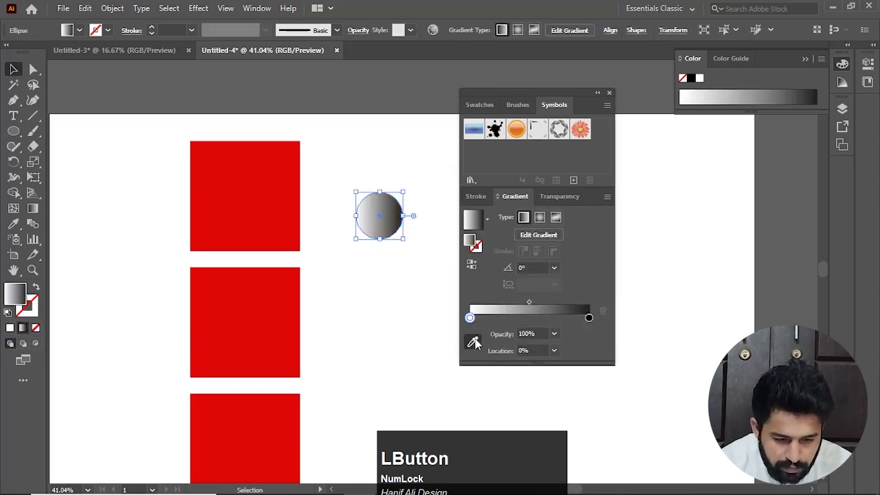
click(271, 204)
click(588, 302)
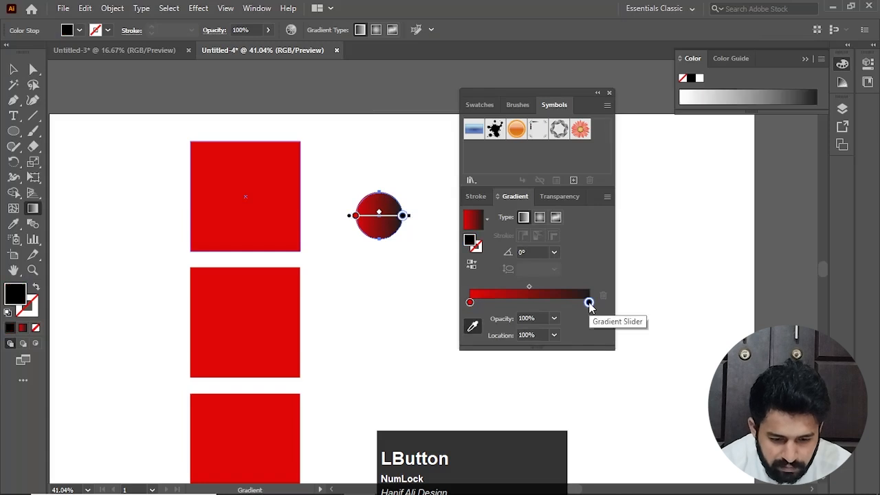
click(256, 199)
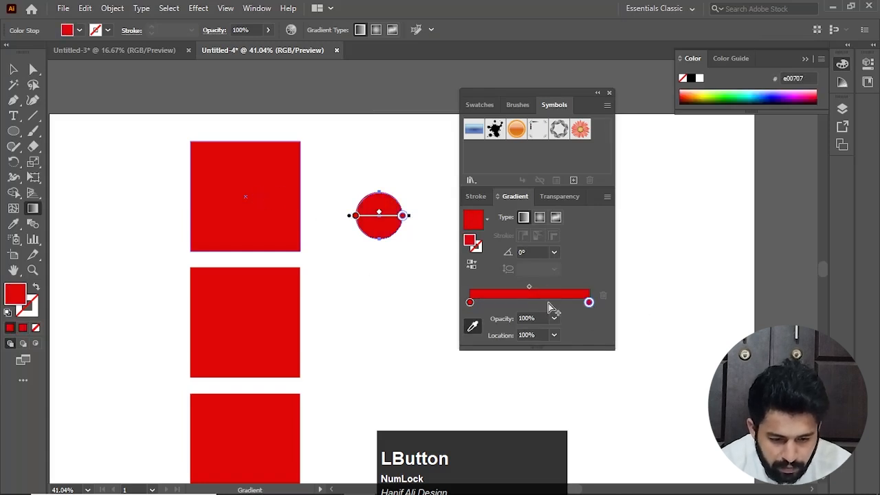
click(540, 217)
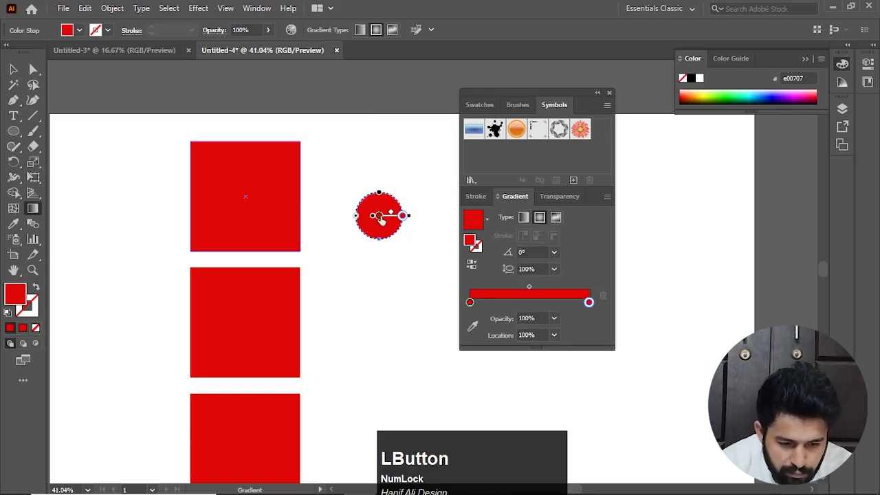
Darken the circle's outer gradient stop to 54.9% brightness in HSB mode, and deselect the circle
double_click(588, 302)
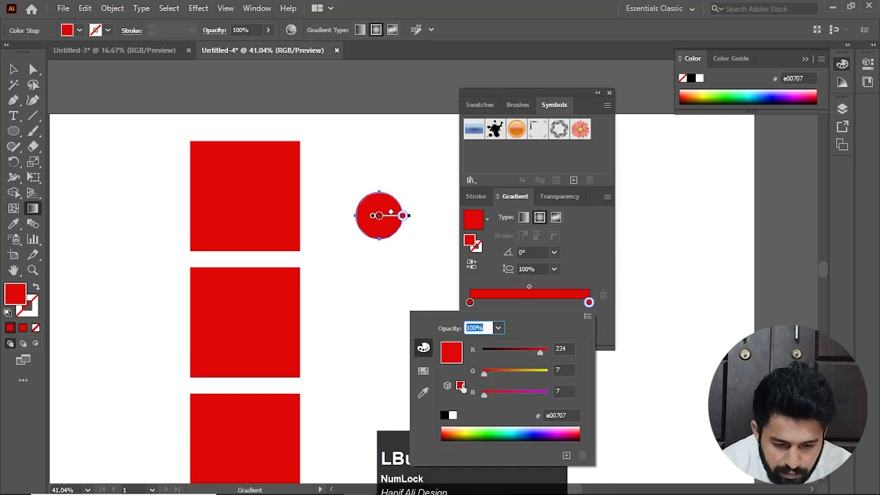
click(589, 316)
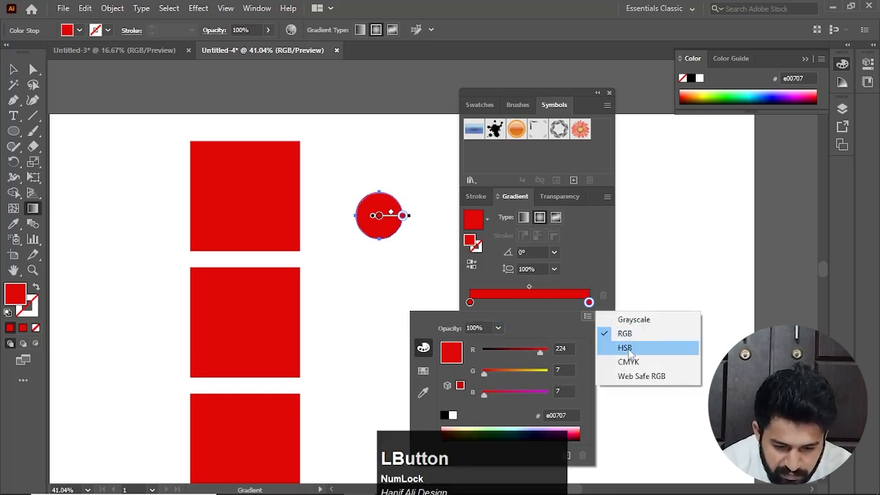
click(622, 347)
drag(538, 395, 518, 395)
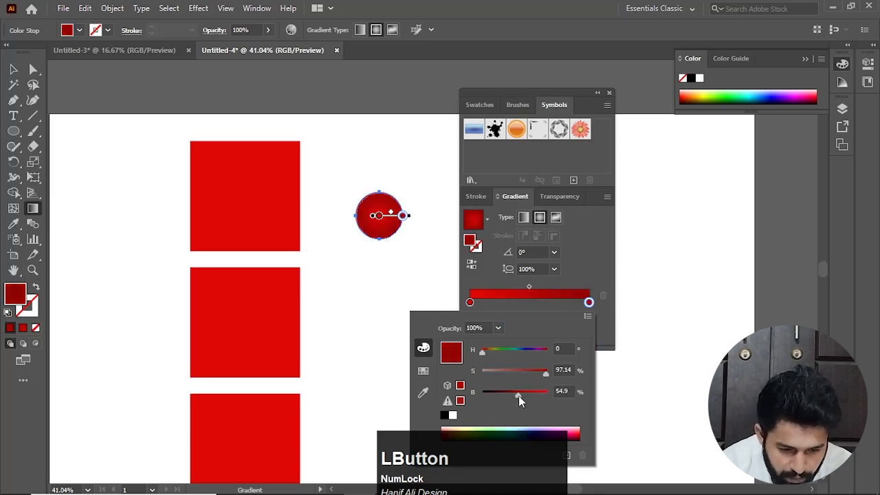
click(13, 71)
click(14, 70)
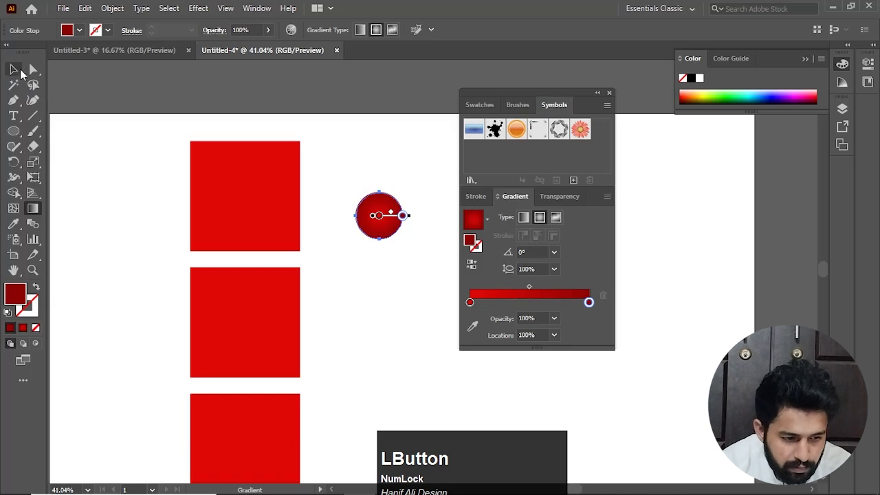
click(378, 289)
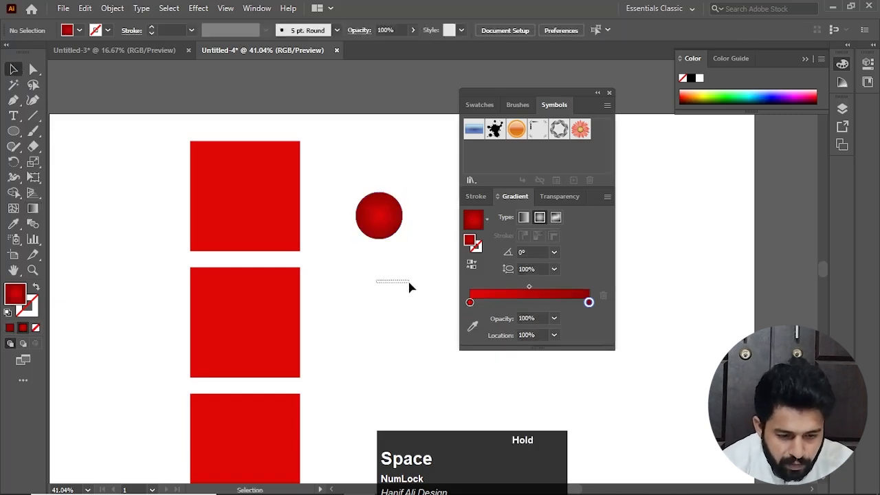
Center the gradient circle horizontally and vertically on the top square, and move both back above the column
click(392, 232)
shift+click(249, 208)
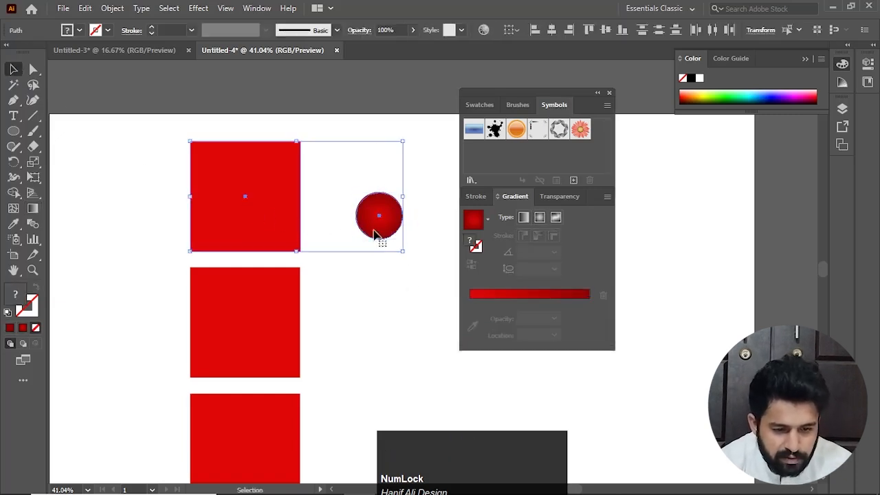
click(571, 31)
click(605, 30)
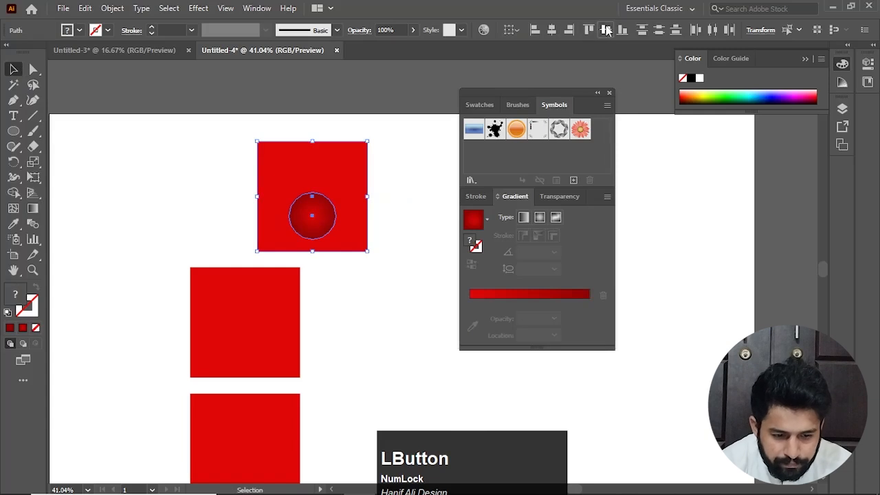
drag(309, 216, 235, 203)
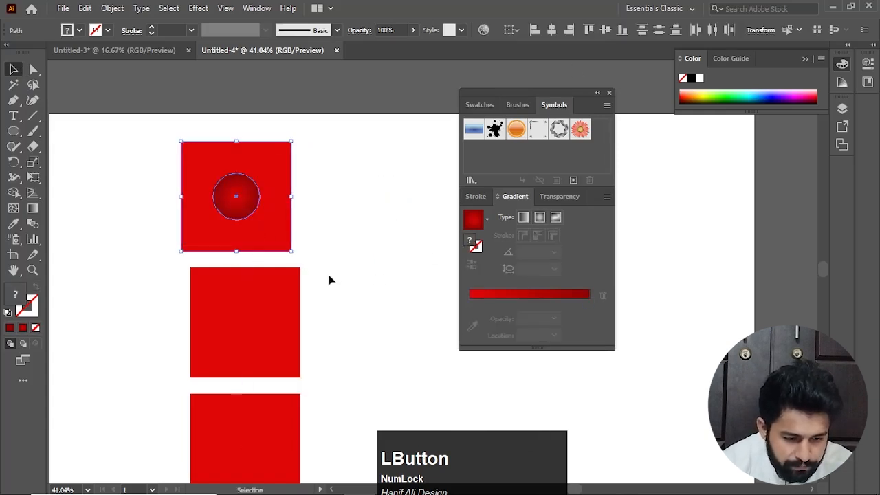
drag(328, 275, 385, 230)
click(361, 317)
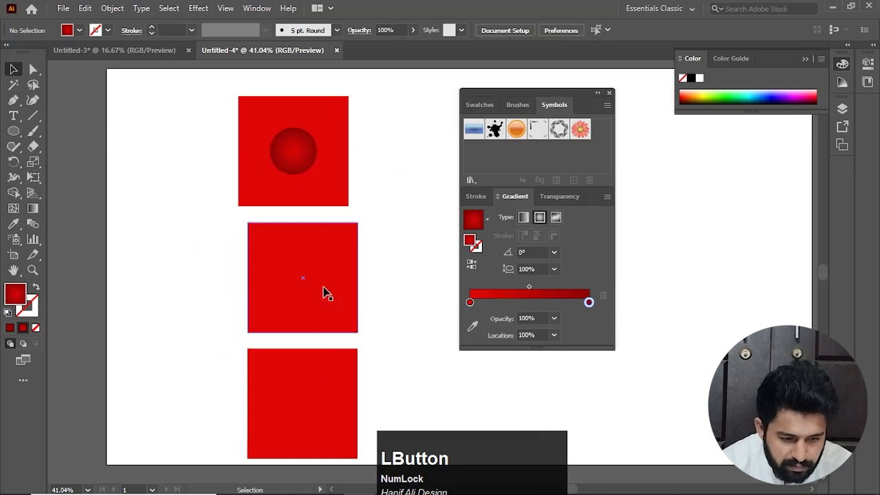
Copy the circle onto the middle square and center it there
drag(293, 165, 305, 295)
drag(410, 263, 353, 318)
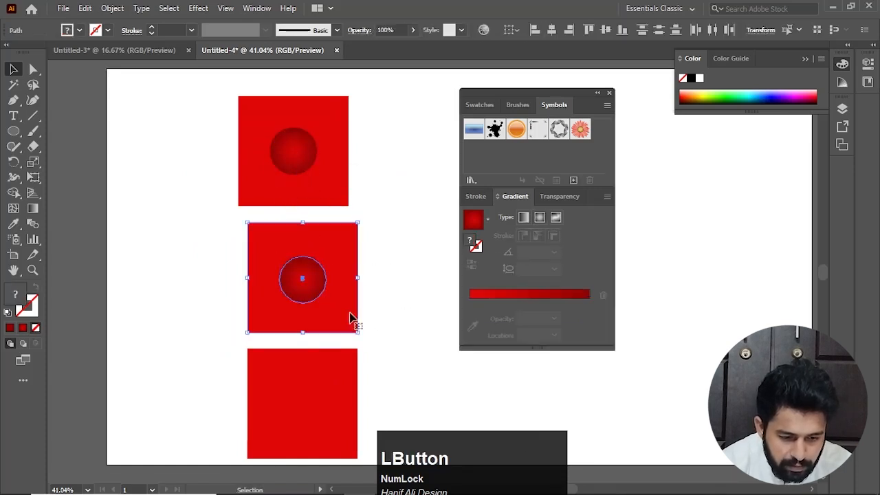
click(605, 30)
click(362, 288)
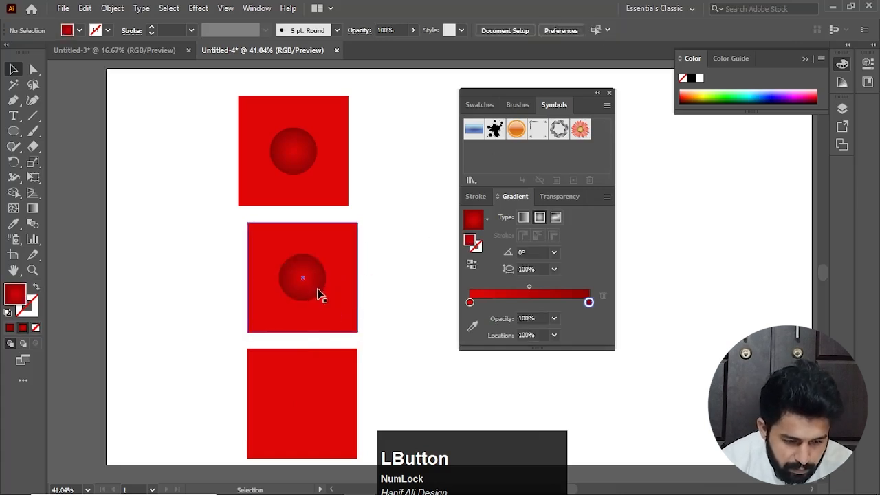
Shrink the middle square's circle to about 79 px and duplicate it toward two opposite corners, forming a diagonal of three dots
click(318, 295)
drag(326, 300, 289, 313)
click(383, 304)
click(385, 301)
click(336, 261)
click(386, 303)
key(ctrl+z)
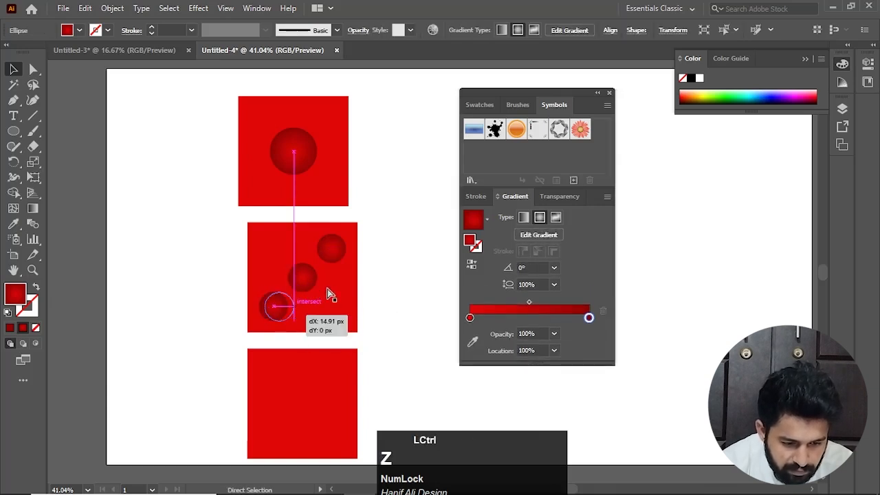
drag(330, 264, 330, 262)
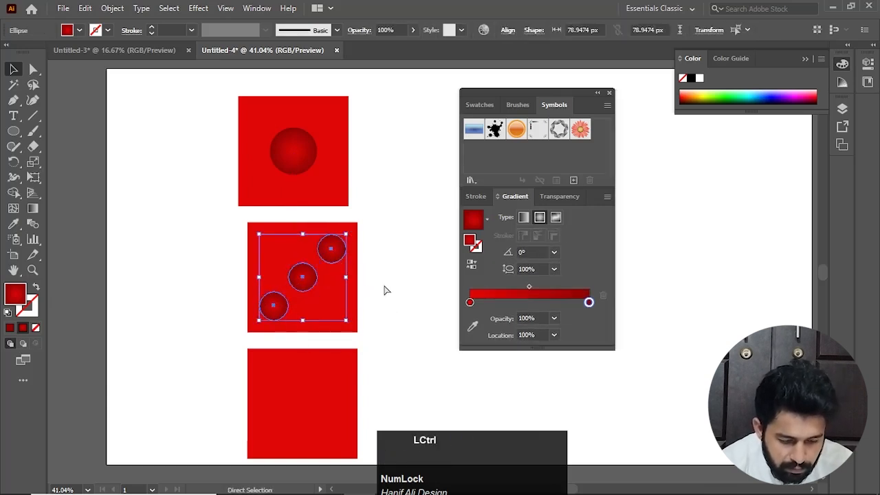
Group the three diagonal dots and center the group on the middle square
key(ctrl+g)
click(377, 259)
drag(386, 232, 220, 337)
click(347, 317)
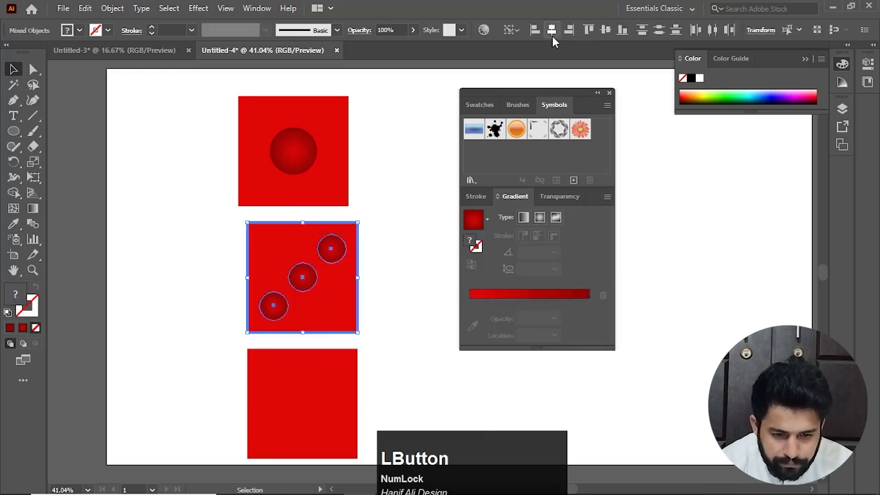
click(411, 231)
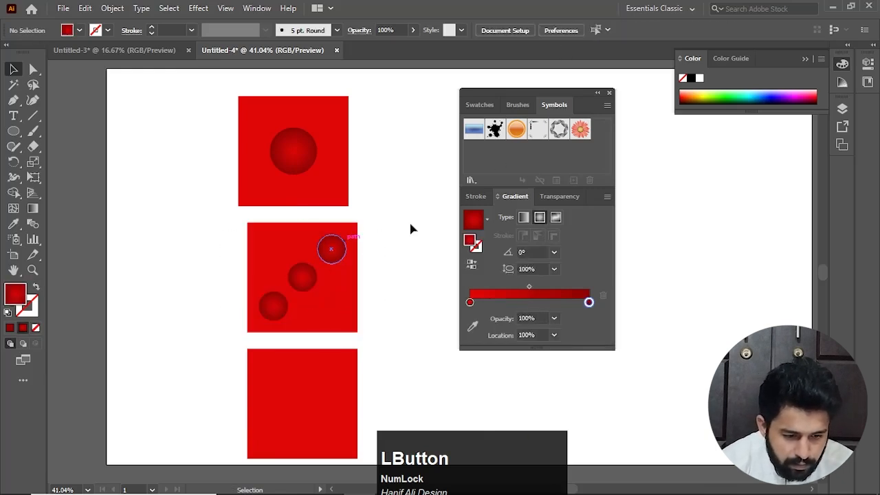
drag(392, 299, 414, 245)
Duplicate the three-dot group onto the bottom square and ungroup the copy
click(331, 229)
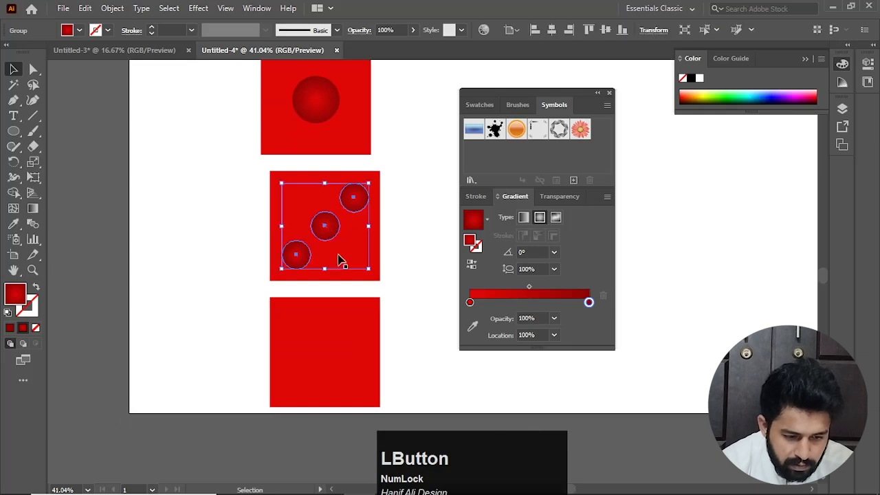
drag(326, 232, 325, 361)
click(427, 354)
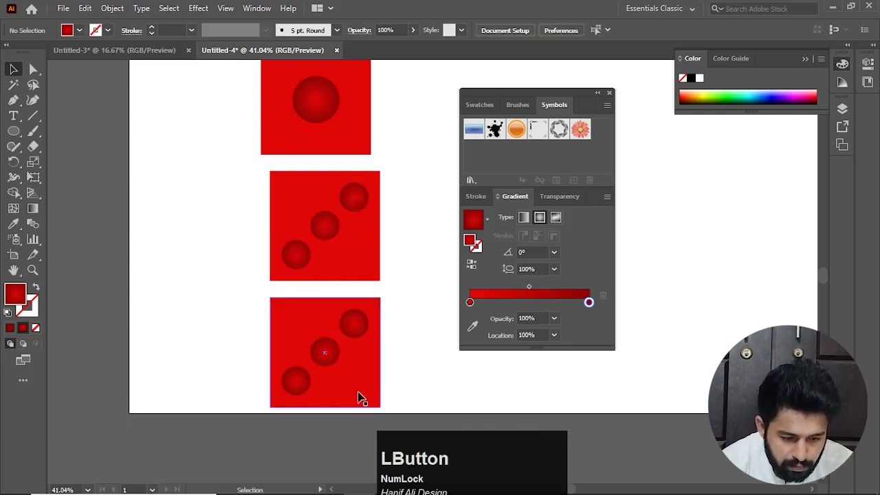
click(336, 365)
click(413, 349)
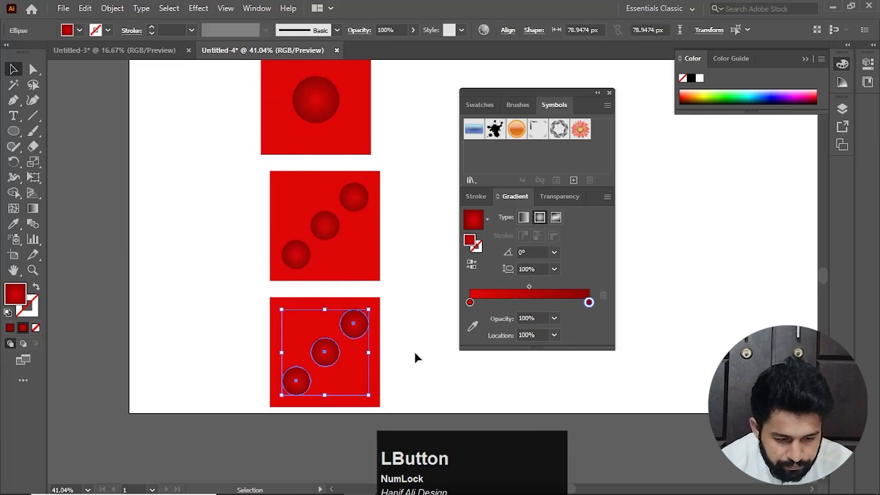
Duplicate the bottom square's two corner dots vertically into its remaining corners to make a five-dot face
drag(356, 336, 356, 389)
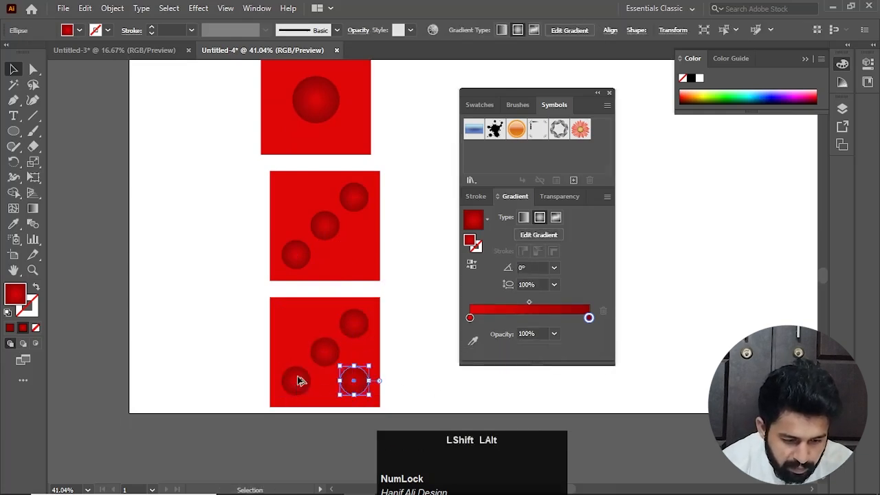
drag(295, 380, 296, 331)
click(408, 389)
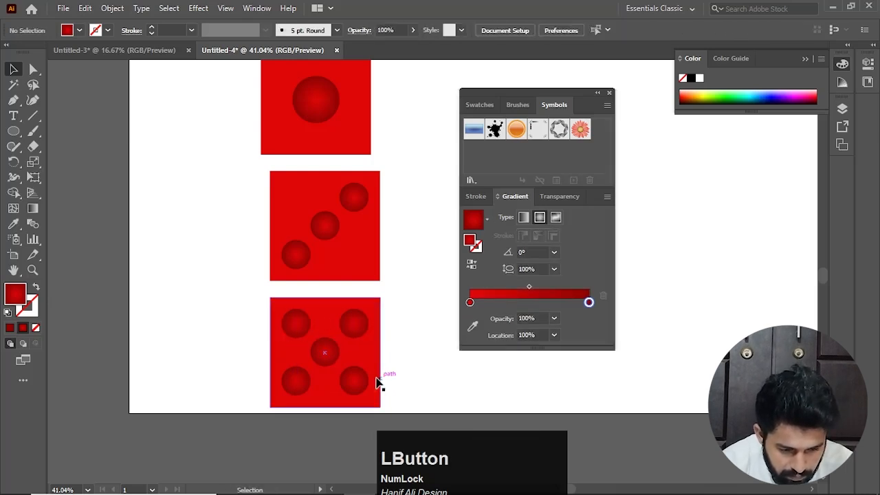
Group the five dots and center the group on the bottom square
drag(417, 297, 242, 417)
shift+click(335, 307)
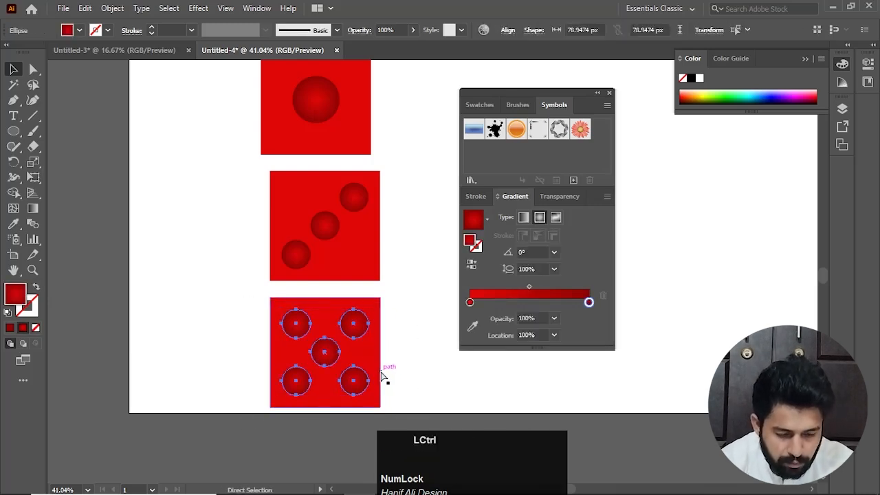
key(ctrl+g)
drag(396, 306, 273, 411)
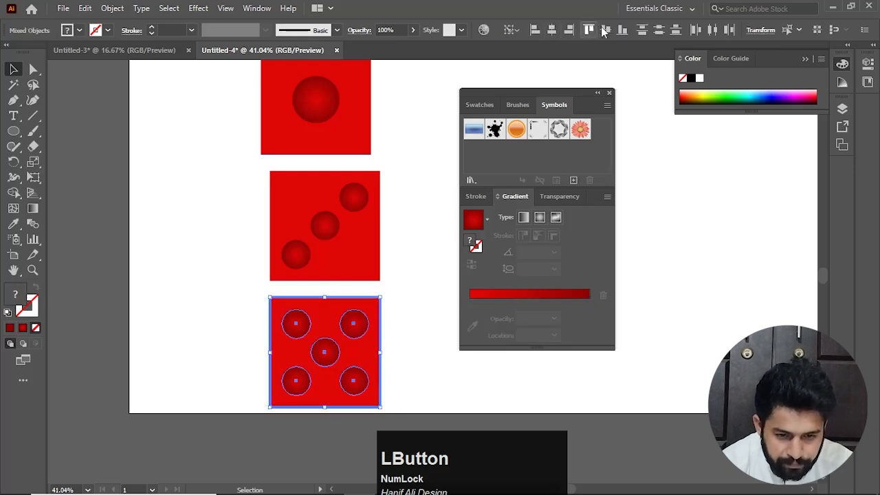
click(418, 333)
Group the five-dot face with its square, and group the three-dot face with its square
drag(401, 304, 227, 406)
key(ctrl+g)
click(413, 332)
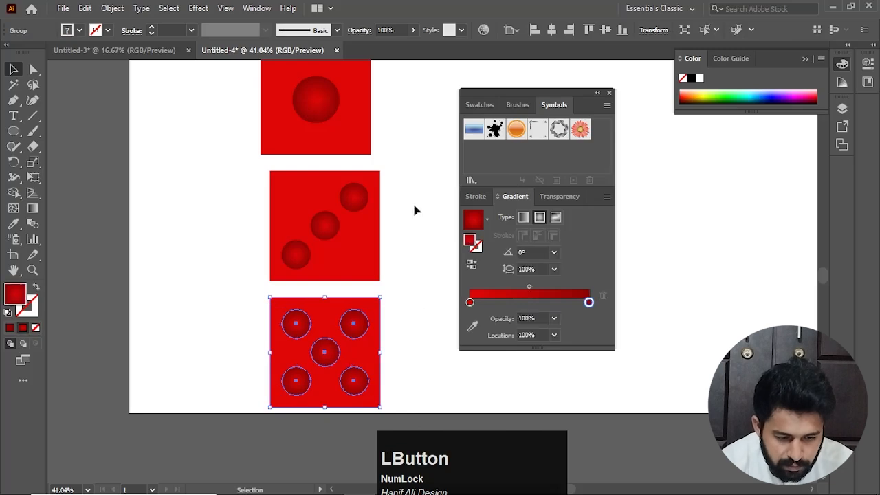
drag(407, 177, 218, 260)
key(ctrl+g)
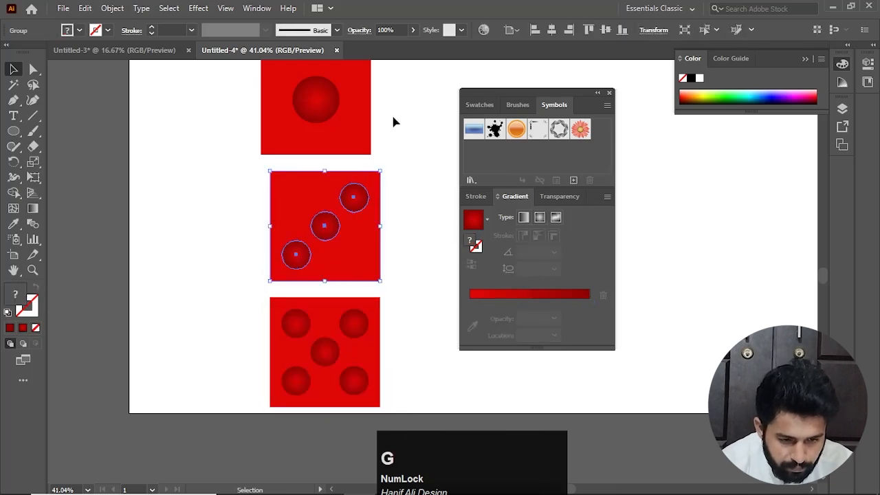
Duplicate the top square without its circle to place a plain red square beside it
drag(390, 74, 210, 153)
click(398, 162)
drag(401, 152, 389, 249)
click(258, 252)
click(368, 261)
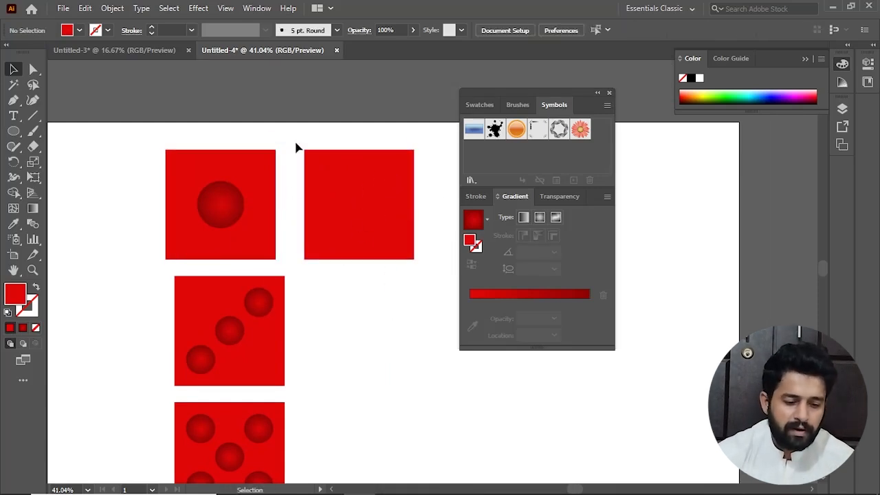
Group the top square with its single circle
drag(296, 143, 163, 250)
key(ctrl+g)
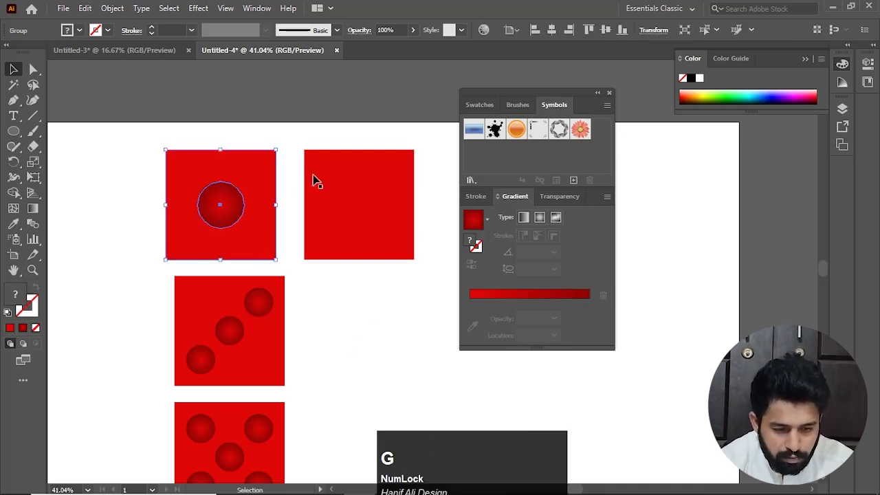
drag(350, 280, 310, 196)
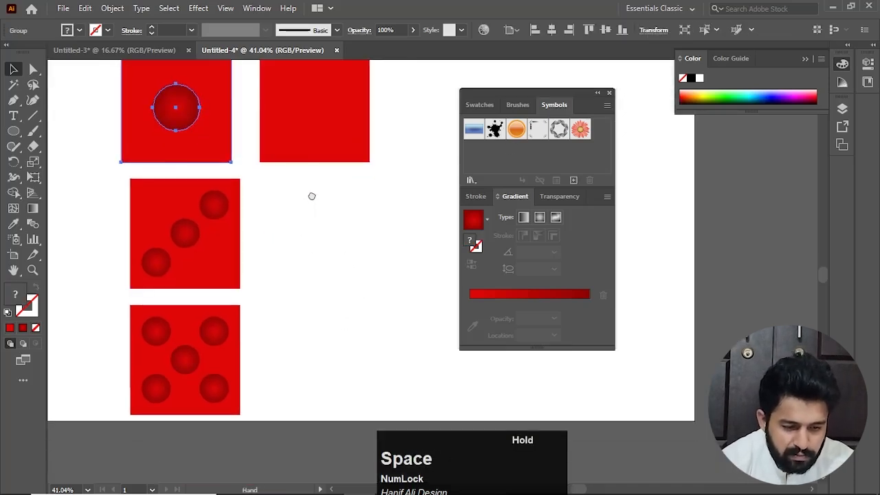
click(324, 264)
Create separate dynamic symbols from the one-dot face and the three-dot face, keeping the default options
click(196, 121)
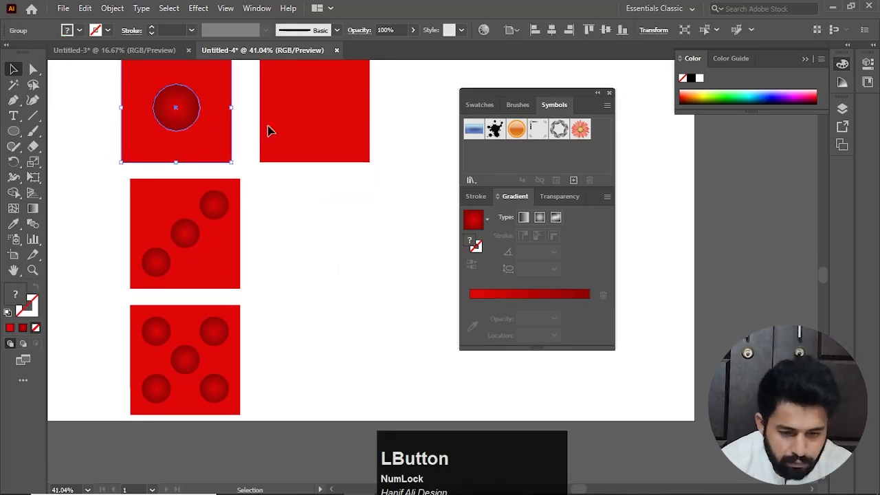
click(573, 180)
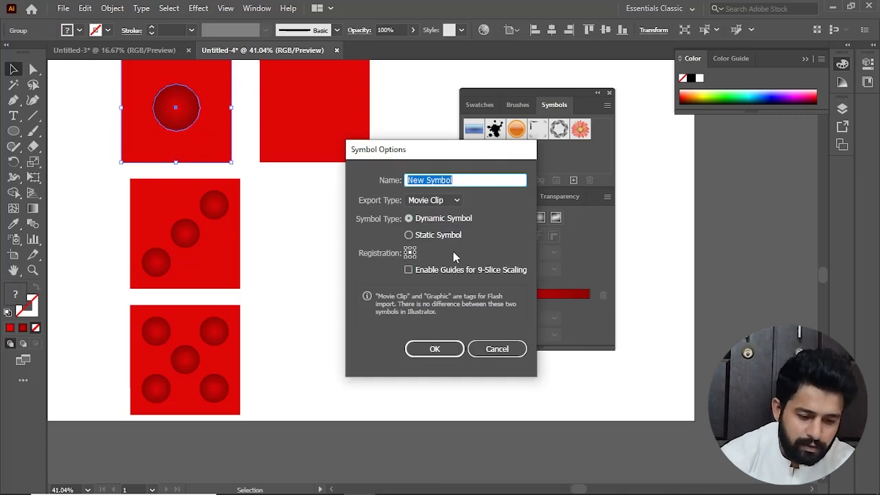
click(452, 348)
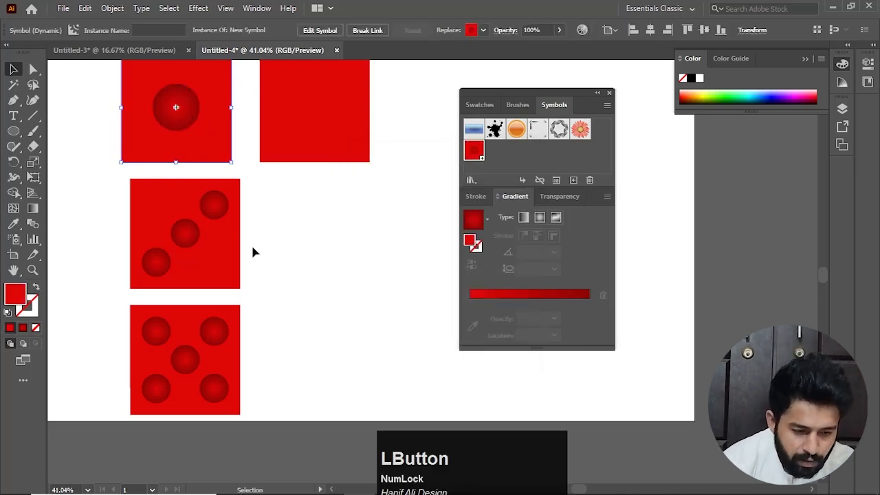
click(196, 258)
click(575, 181)
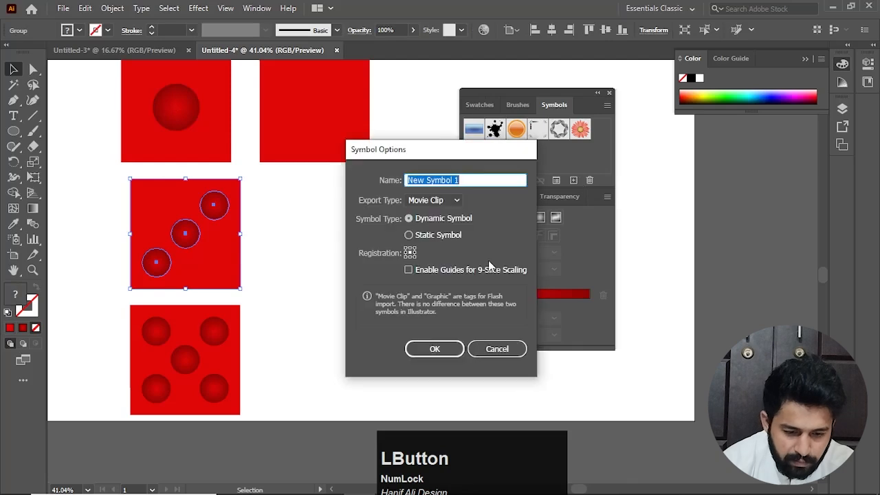
click(434, 349)
Create a dynamic symbol from the five-dot face with the default options
click(214, 377)
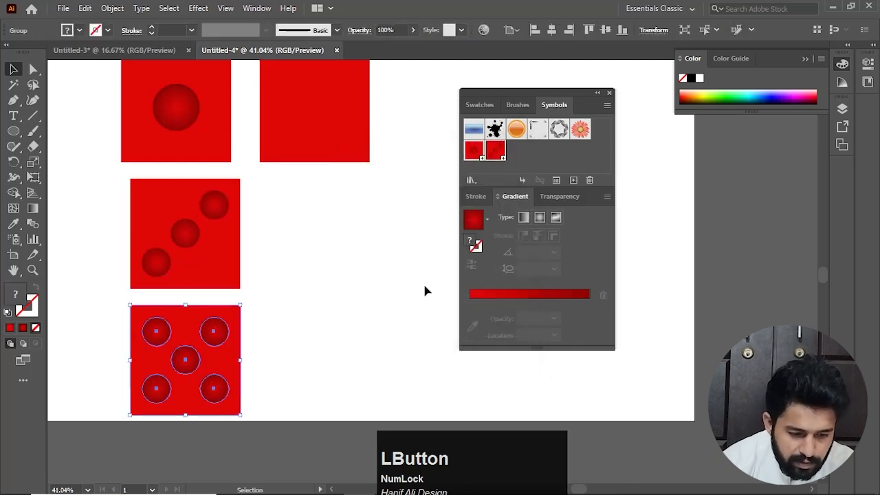
click(556, 180)
key(Escape)
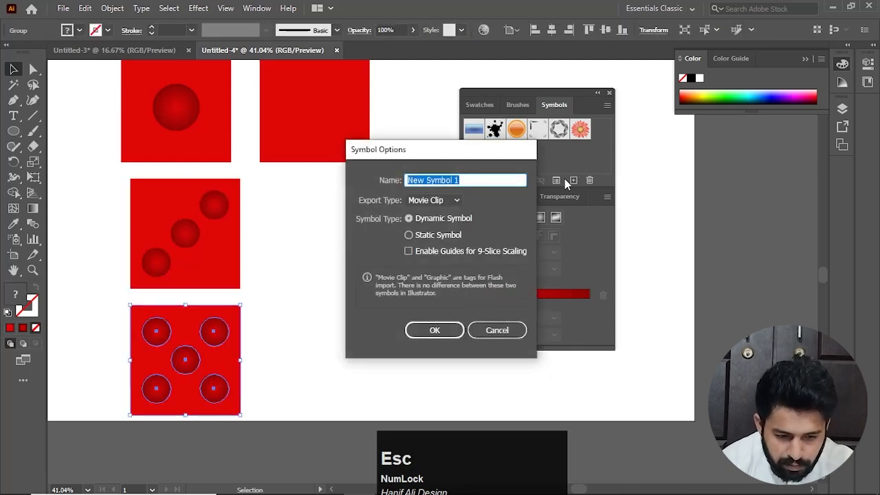
click(574, 181)
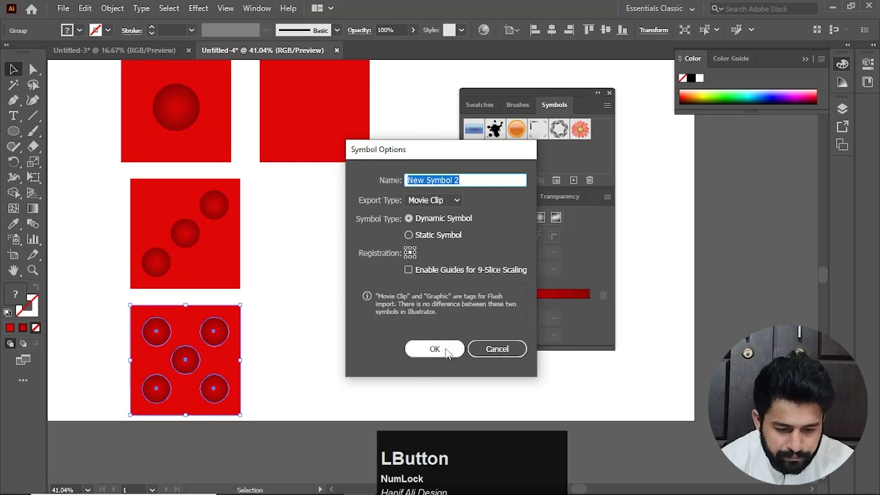
click(446, 350)
Create a dynamic symbol from the plain red square with the default options
click(360, 155)
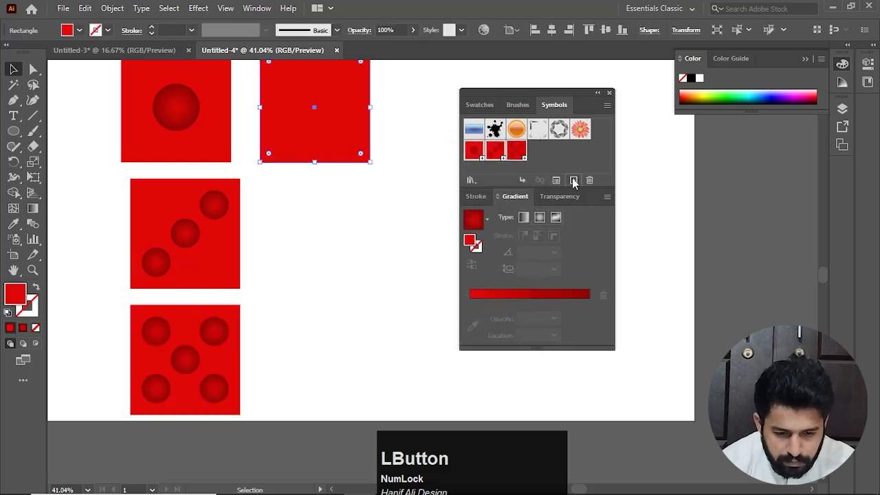
click(575, 180)
click(447, 352)
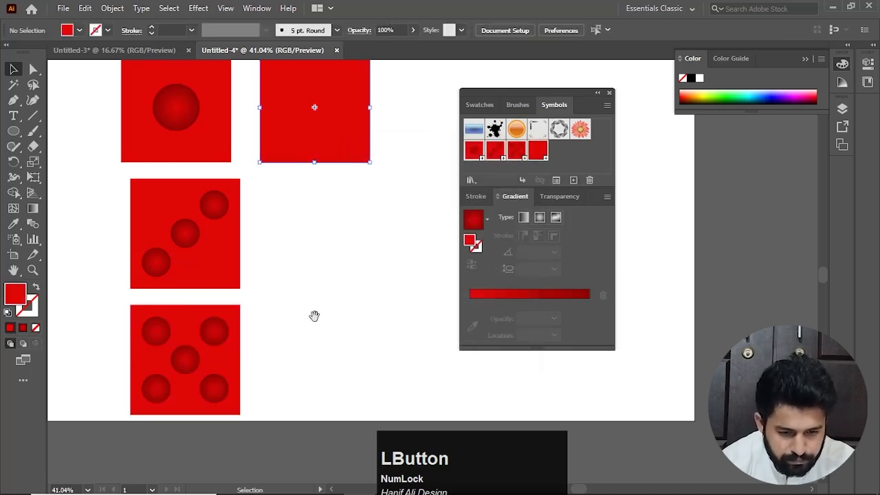
Delete all four dice faces from the artboard, keeping their saved symbols
drag(314, 317, 294, 307)
scroll(341, 340, down, 2)
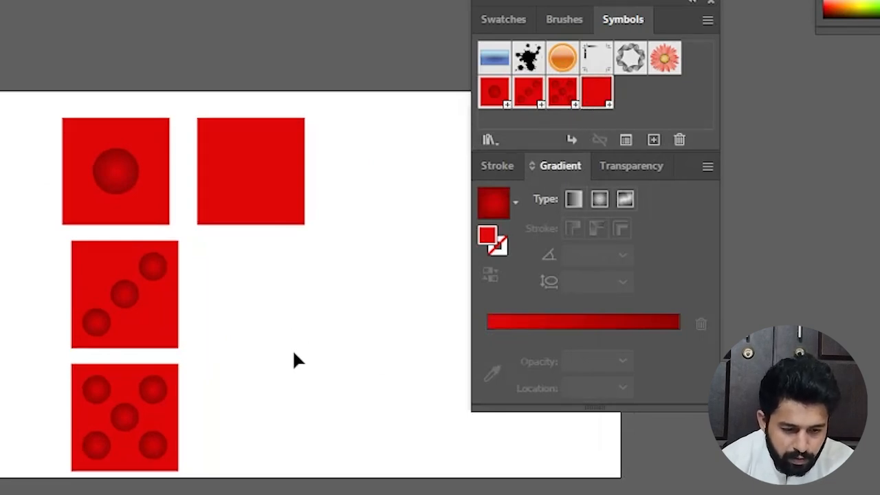
drag(346, 127, 33, 494)
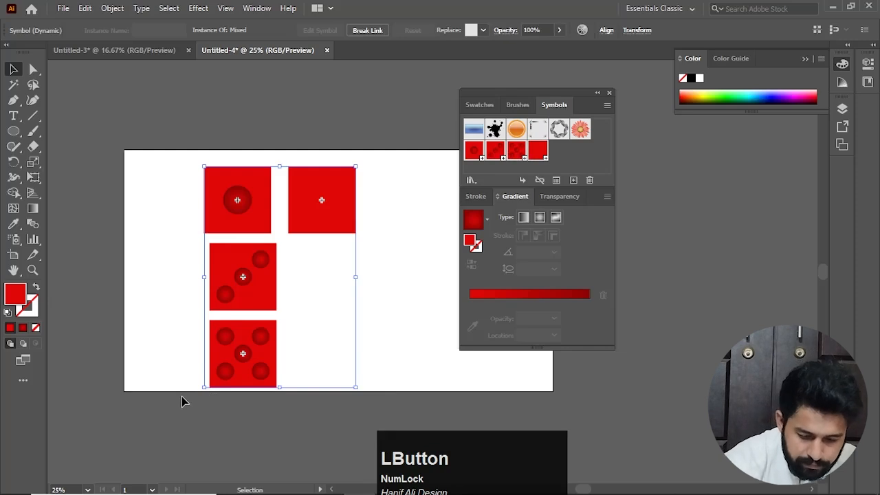
key(Delete)
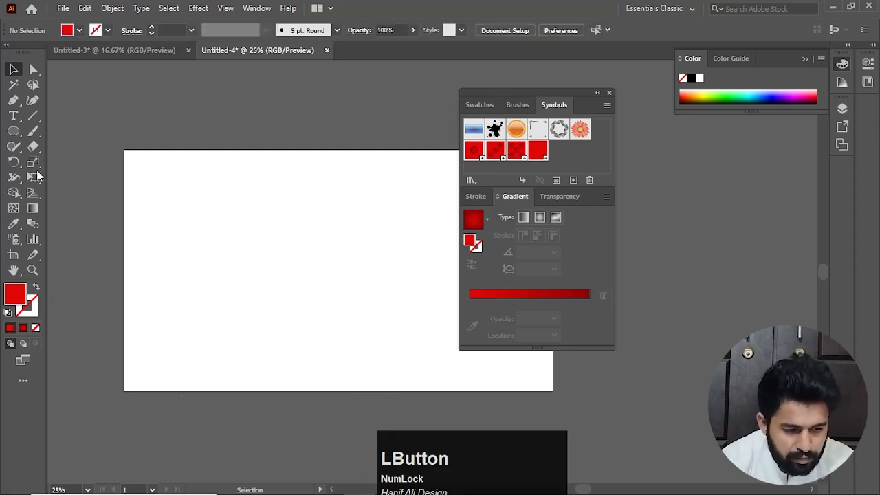
Create a red 300 × 300 px square near the middle of the artboard with the Rectangle tool
right_click(13, 131)
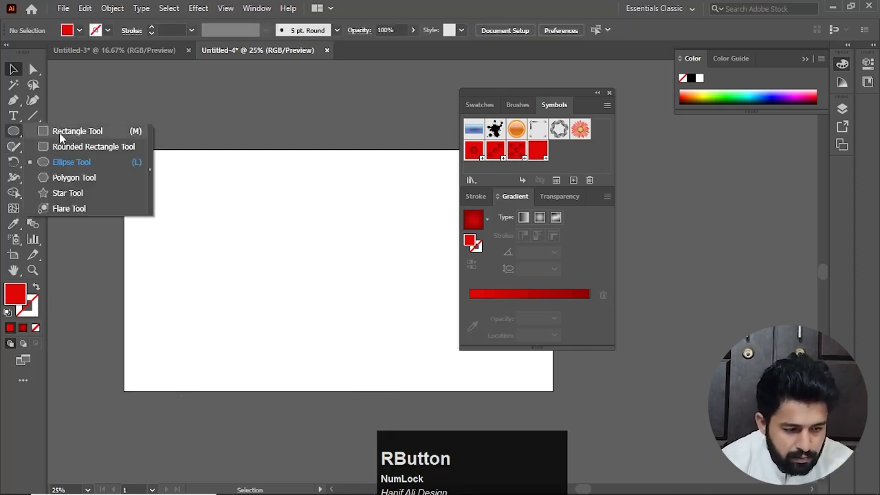
click(59, 133)
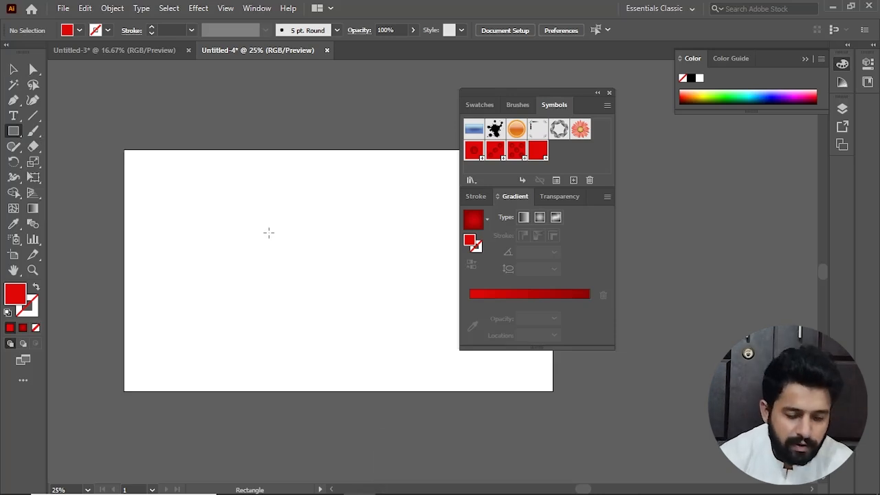
click(268, 233)
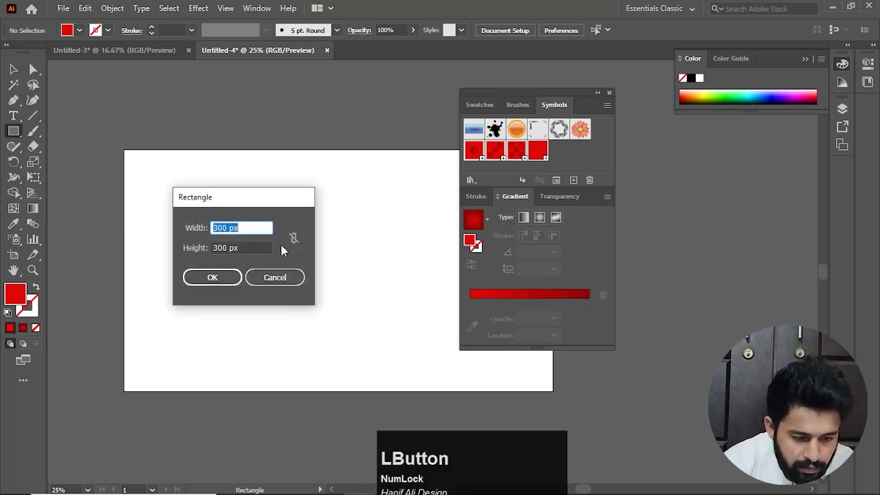
click(222, 277)
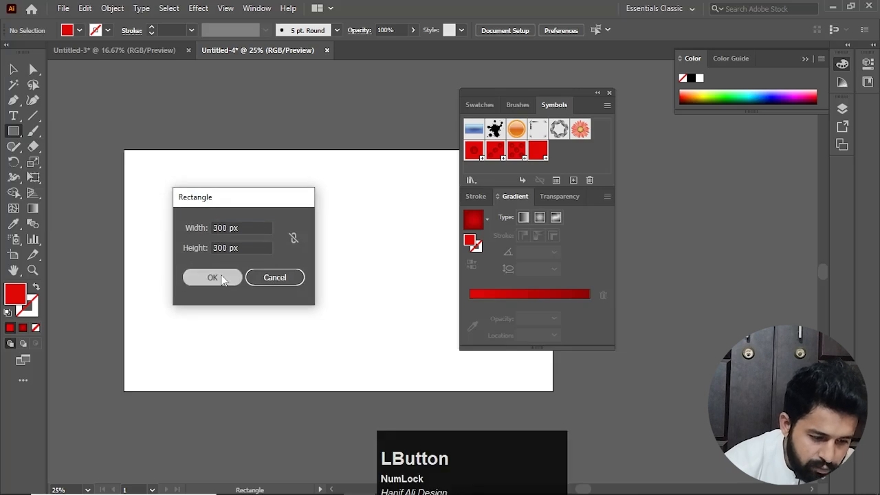
click(13, 69)
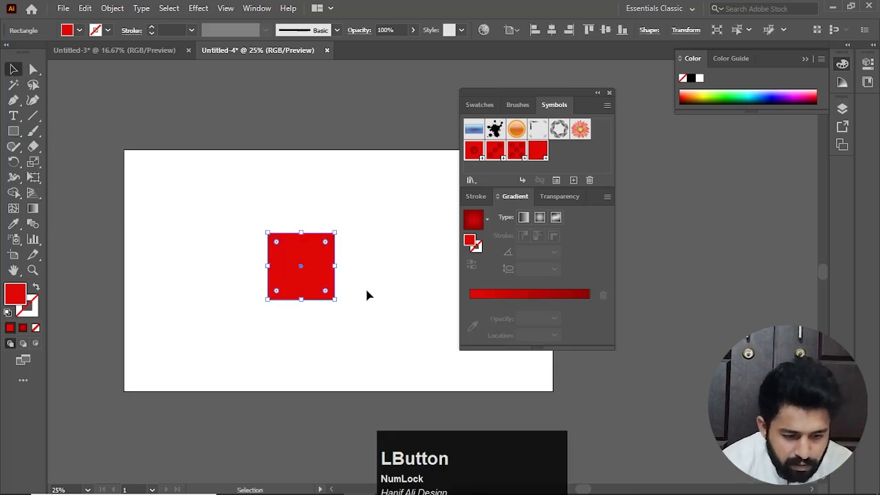
Apply the 3D Extrude & Bevel effect to the square with a 275 pt extrude depth and the preview on
scroll(300, 279, up, 1)
scroll(300, 279, up, 1)
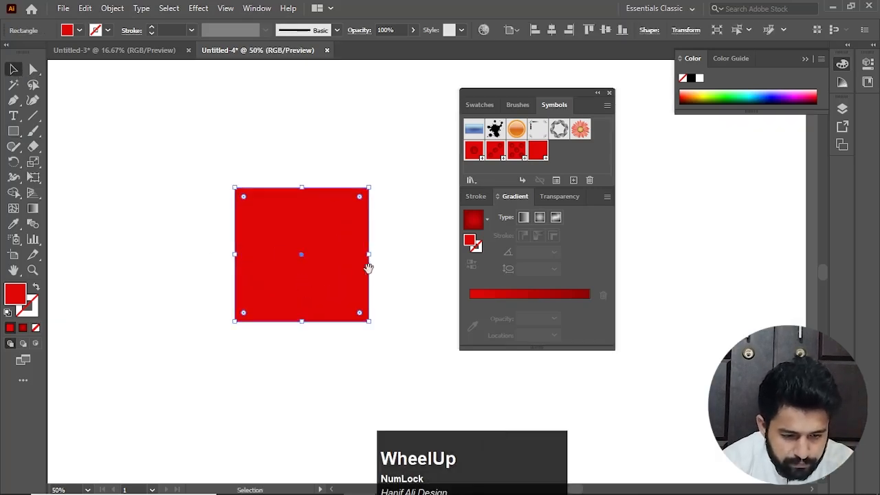
drag(300, 279, 265, 249)
click(198, 9)
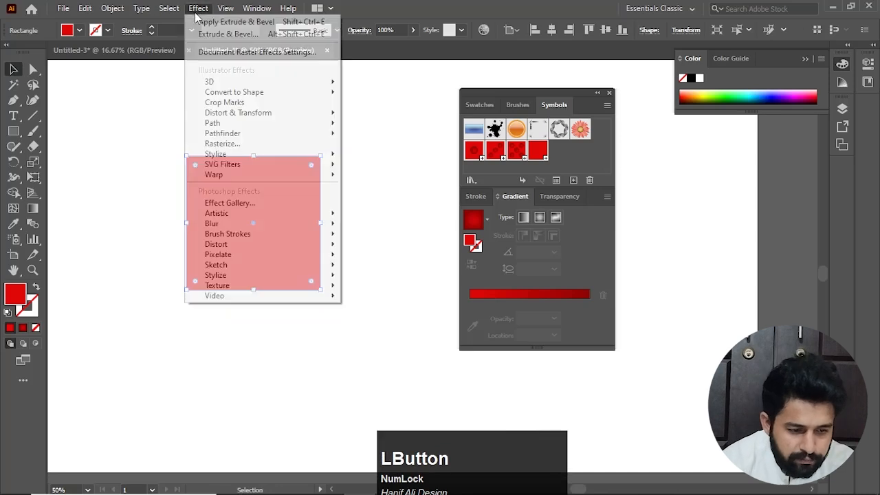
mouse_move(234, 83)
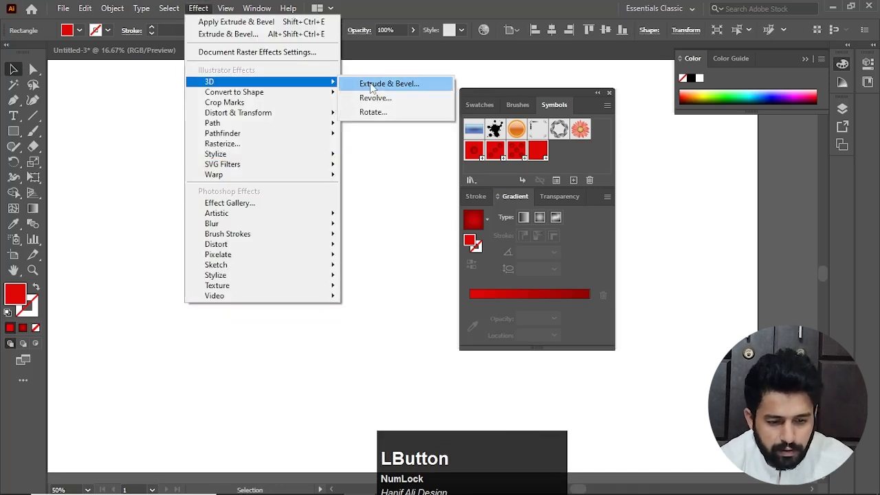
click(399, 83)
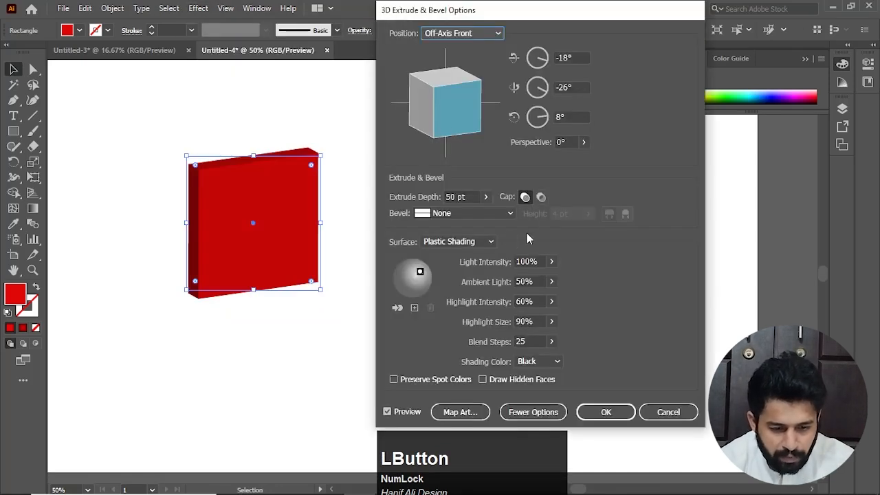
drag(473, 196, 411, 208)
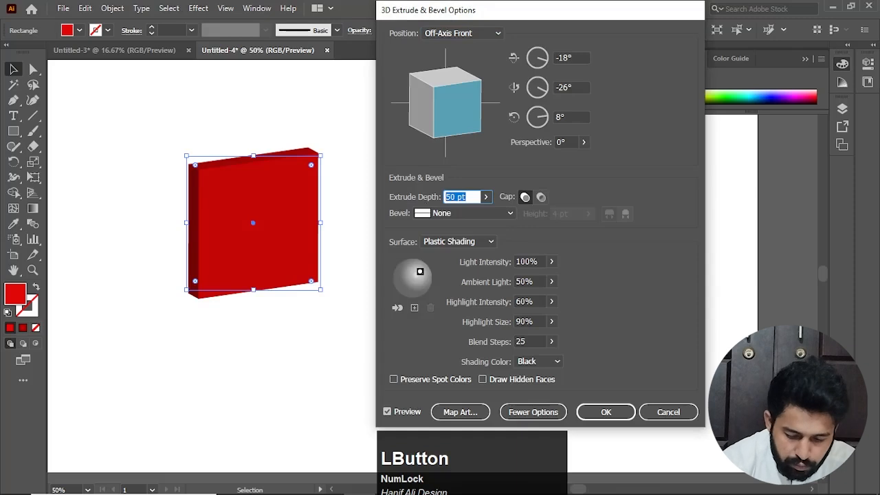
text(275)
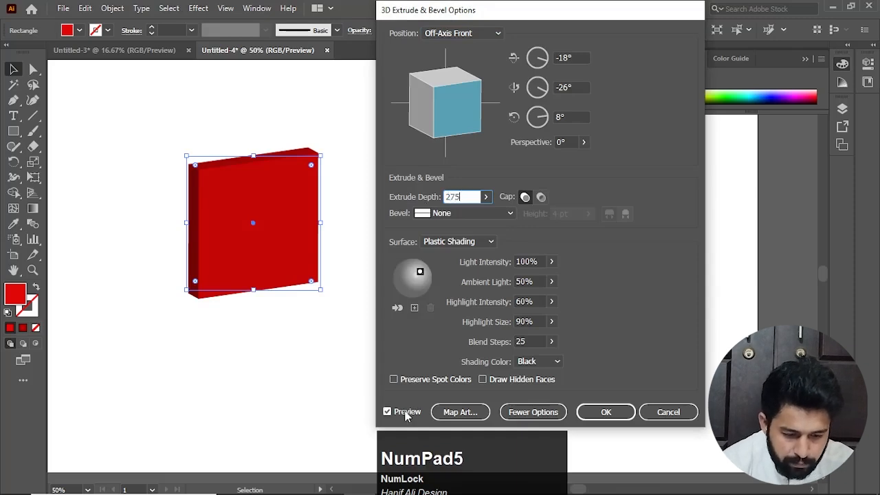
click(406, 415)
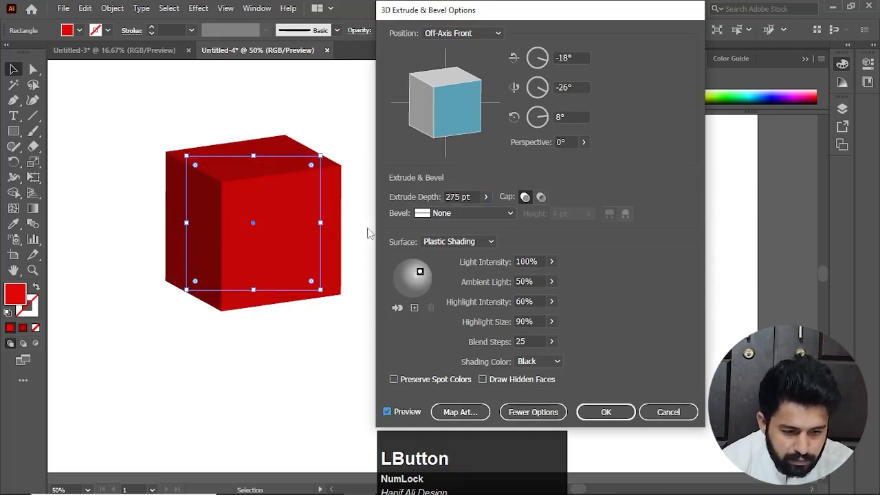
Try a custom rotation of the cube, and set its position to Isometric Top
mouse_move(450, 103)
mouse_down()
mouse_move(461, 100)
mouse_move(461, 112)
mouse_up()
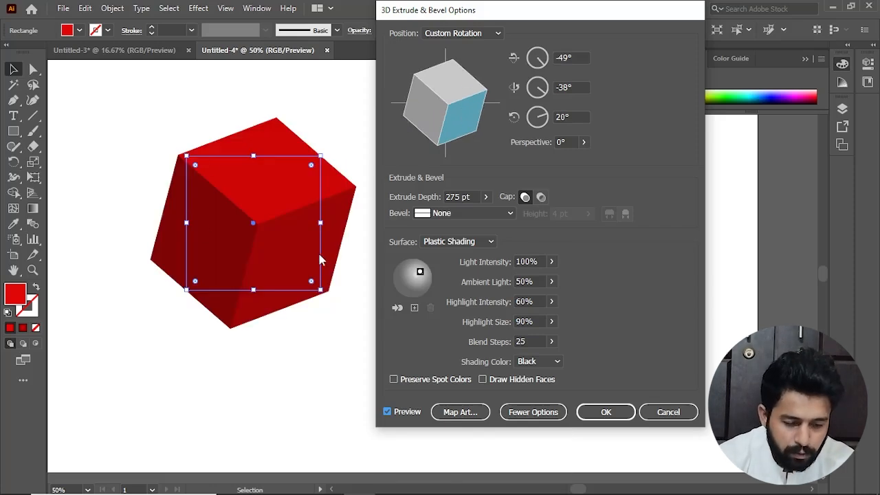
click(495, 33)
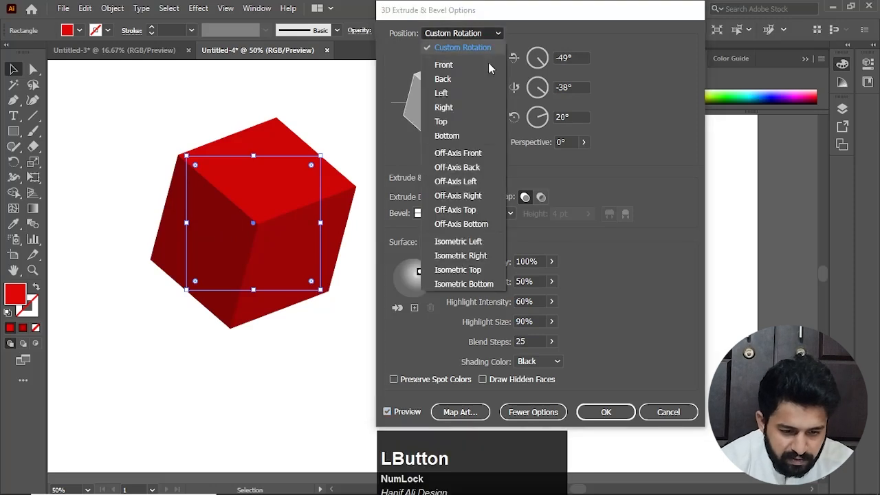
click(458, 271)
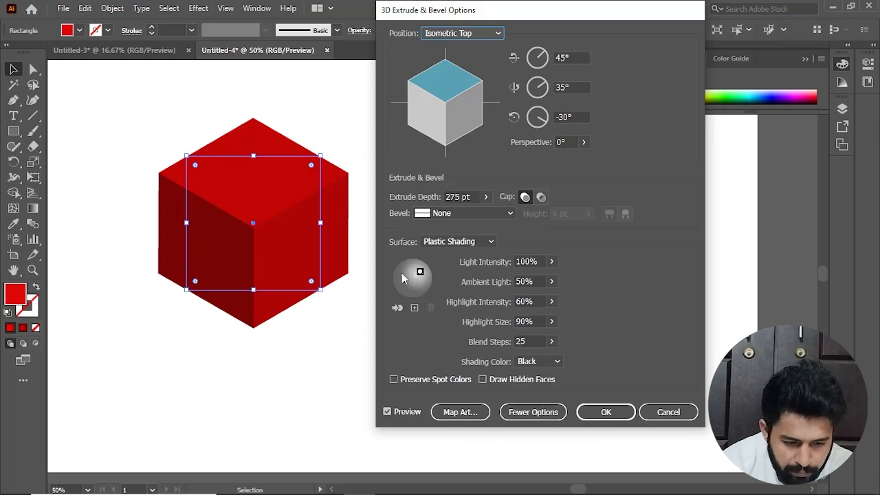
Move the light to the right edge of the shading sphere and add a second light at its left edge
drag(422, 271, 429, 283)
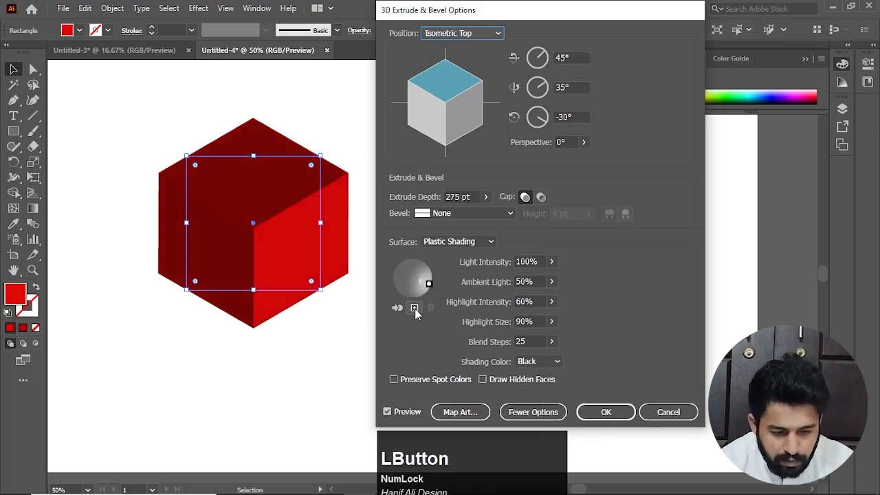
click(414, 308)
mouse_move(411, 279)
mouse_down()
mouse_move(388, 272)
mouse_move(395, 295)
mouse_move(384, 274)
mouse_up()
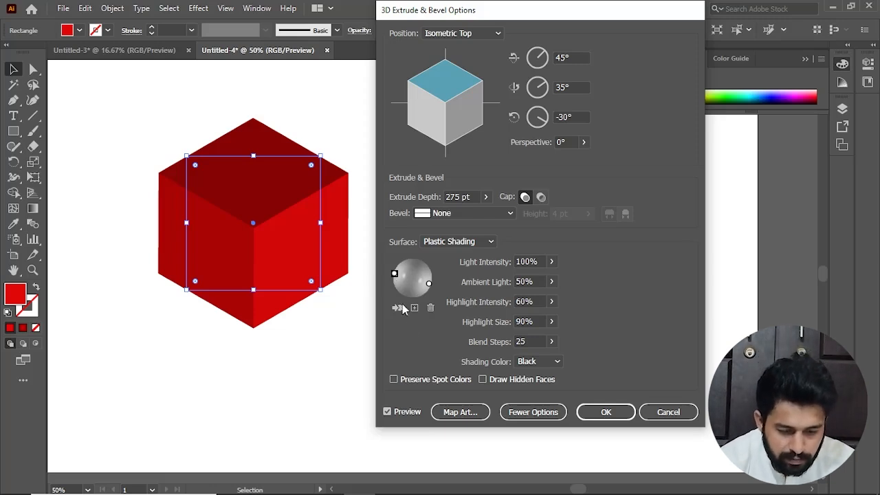
Map the three-dot symbol, New Symbol 1, onto surface 4 of 6, the cube's left side
click(460, 413)
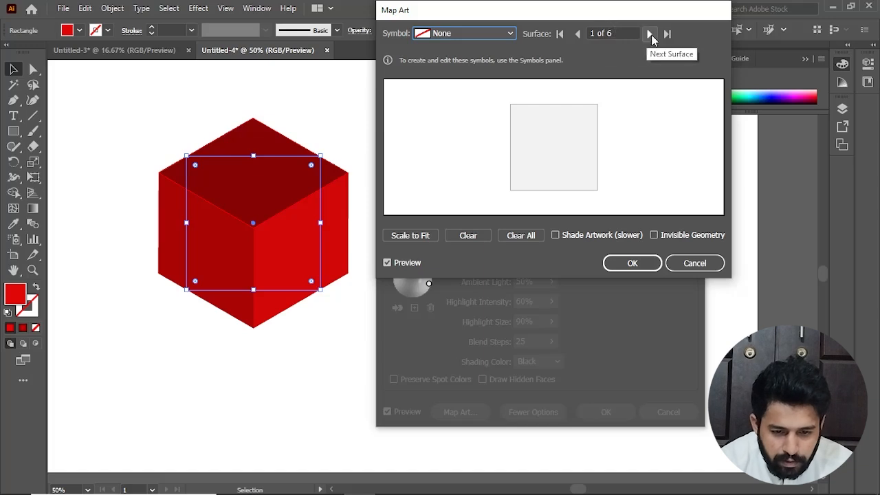
click(649, 34)
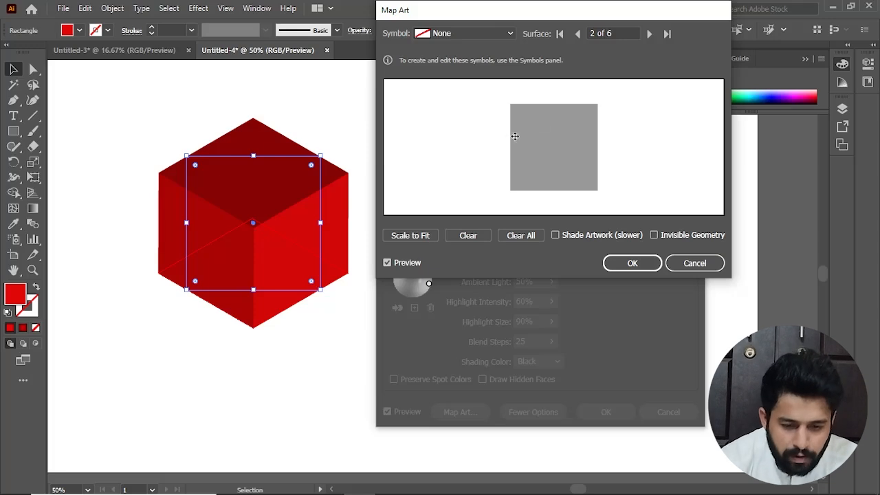
click(652, 33)
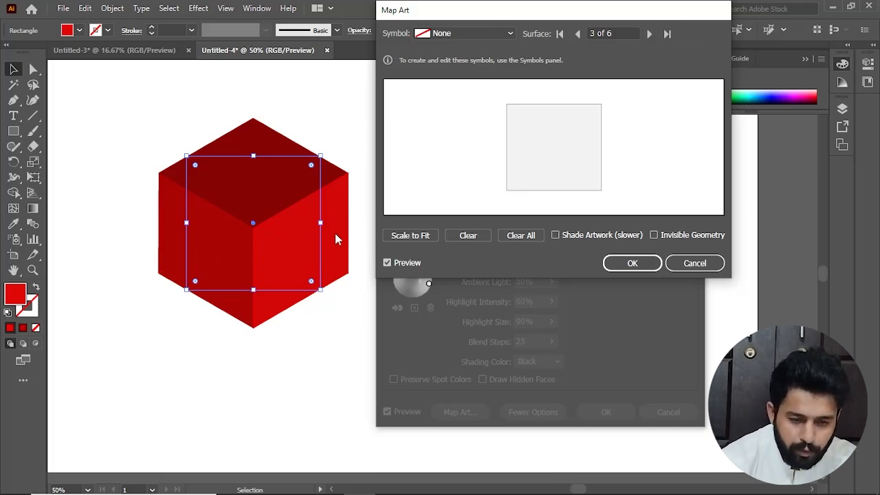
click(649, 34)
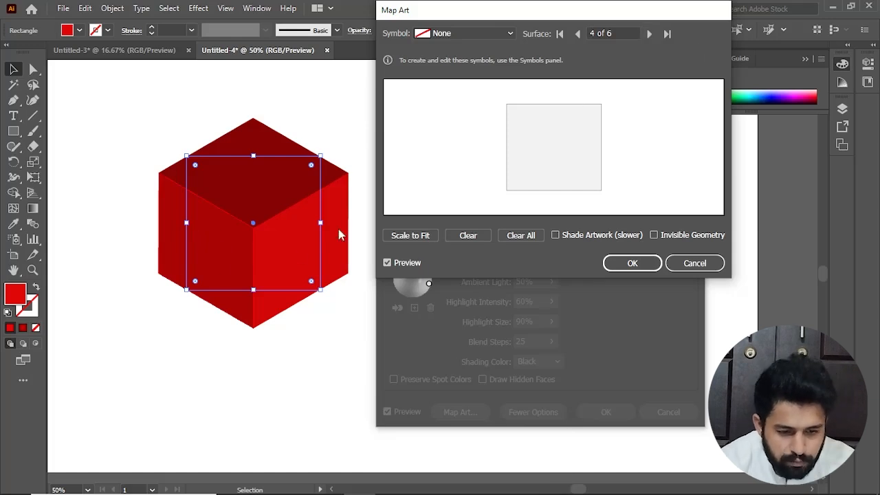
click(504, 37)
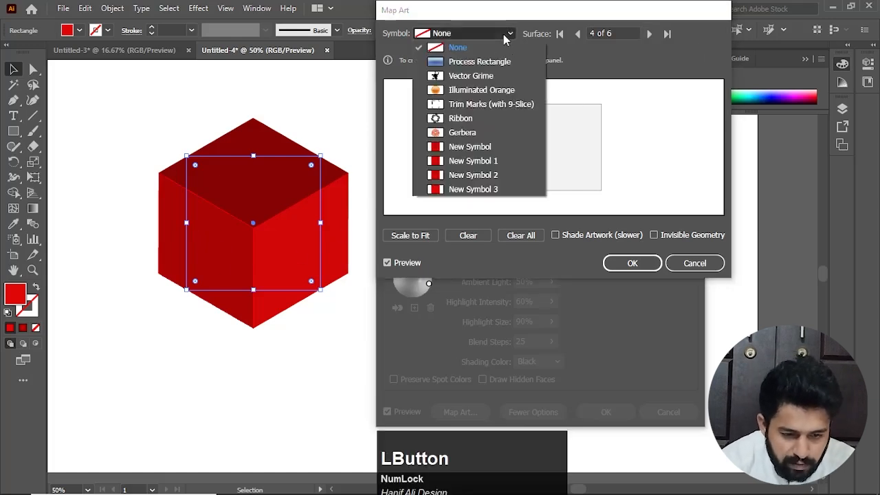
click(473, 163)
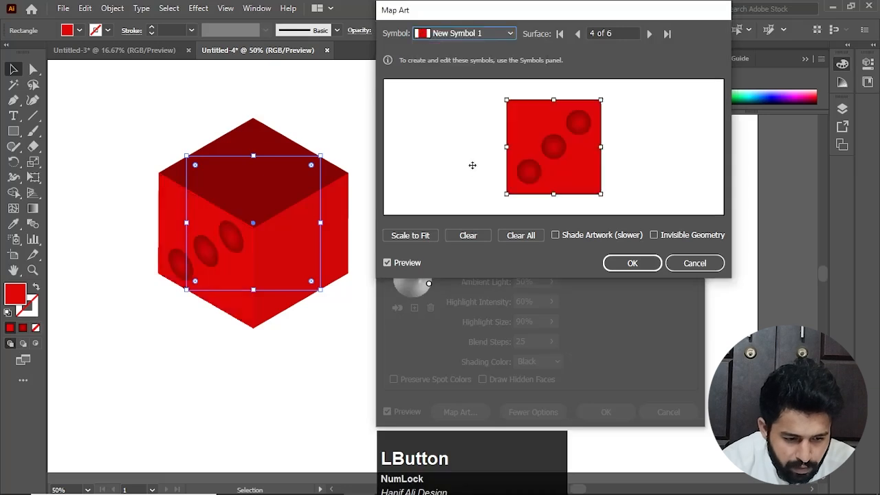
Map the one-dot symbol, New Symbol, onto surface 1 of 6, the cube's top
click(649, 34)
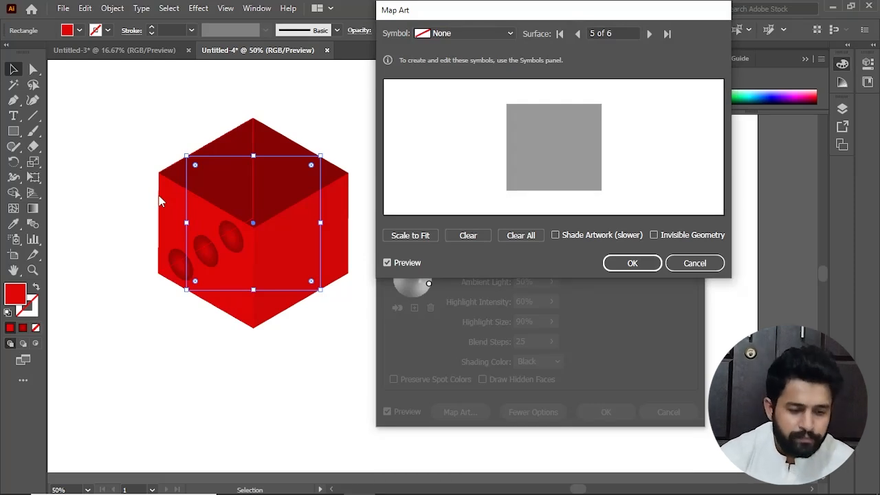
click(648, 34)
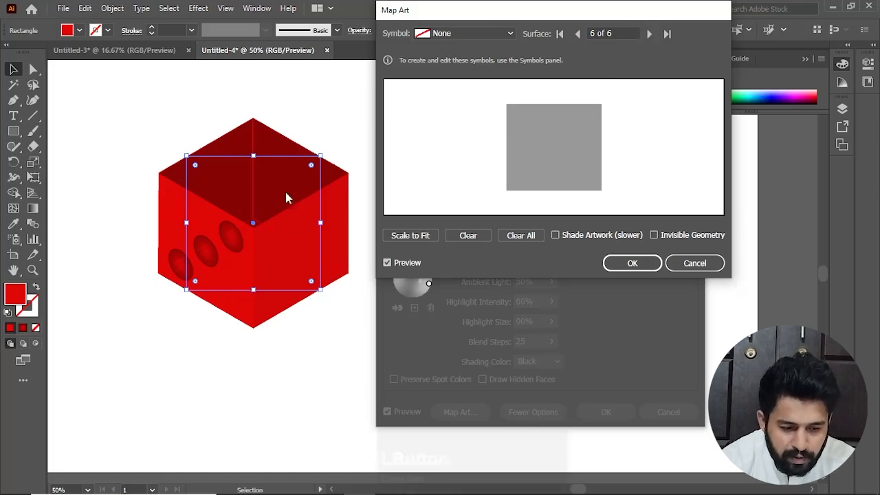
click(650, 34)
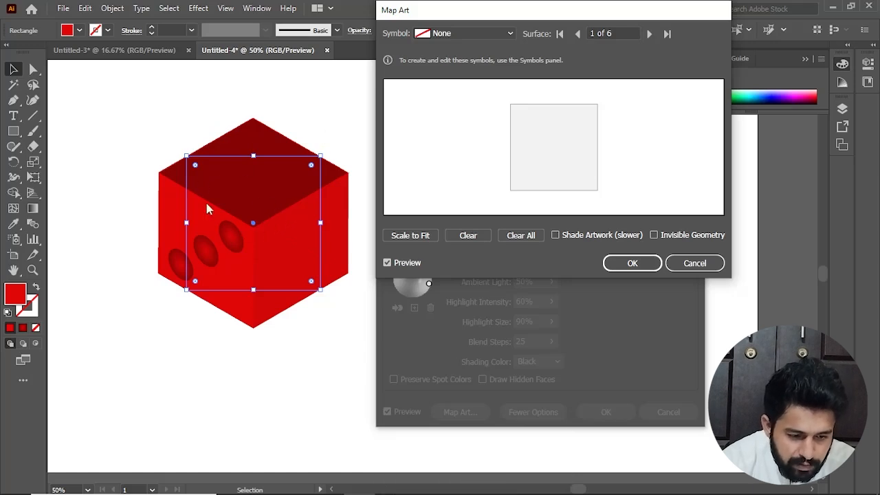
click(475, 34)
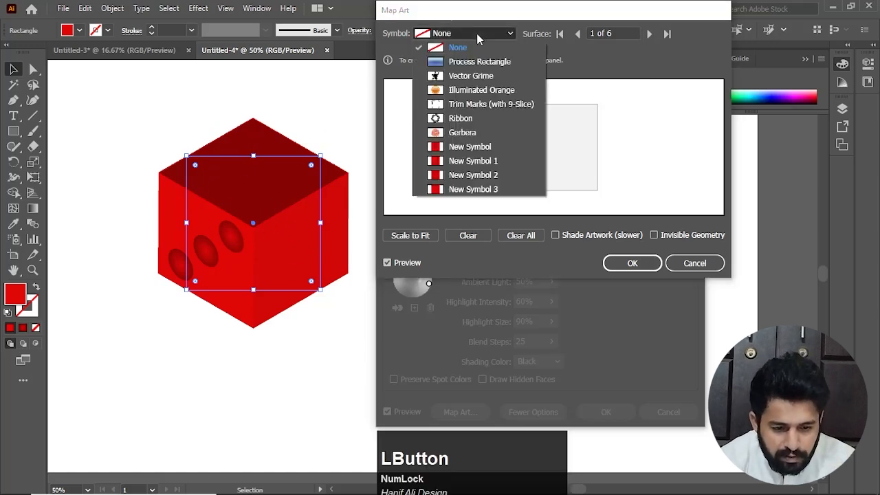
click(469, 148)
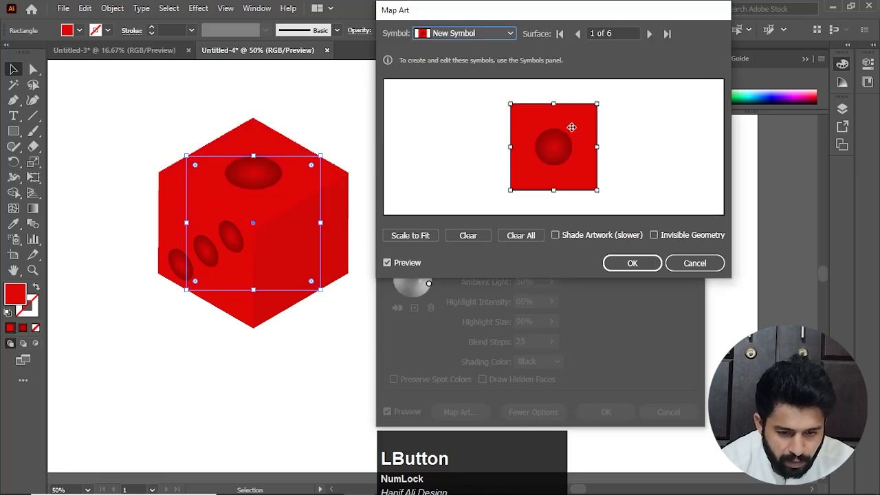
Map the five-dot symbol, New Symbol 2, onto surface 3 of 6, the cube's right side, and accept the mapped art
click(649, 34)
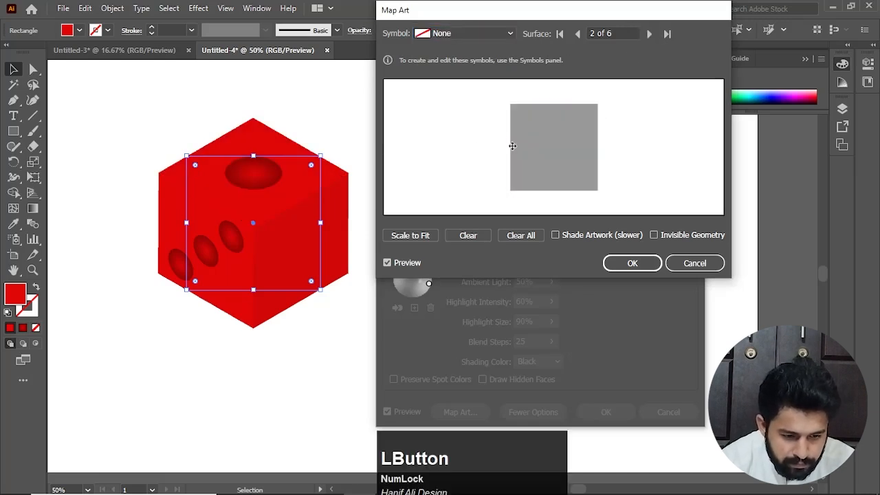
click(649, 33)
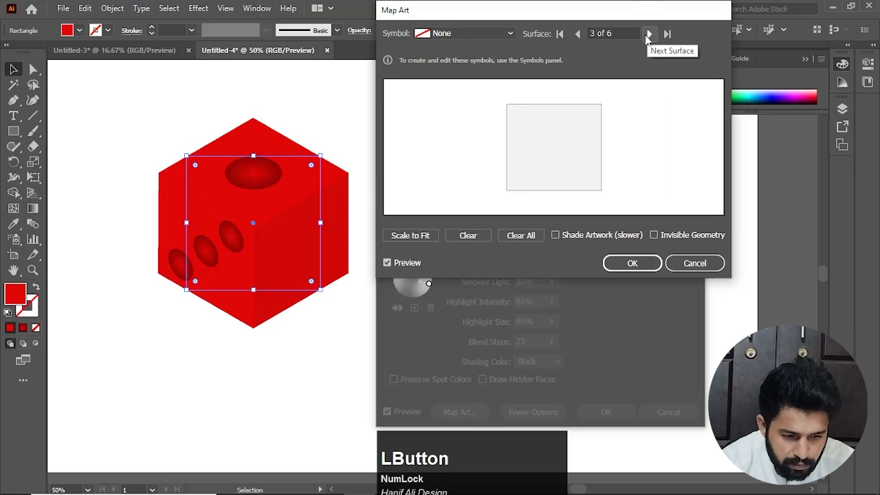
click(490, 35)
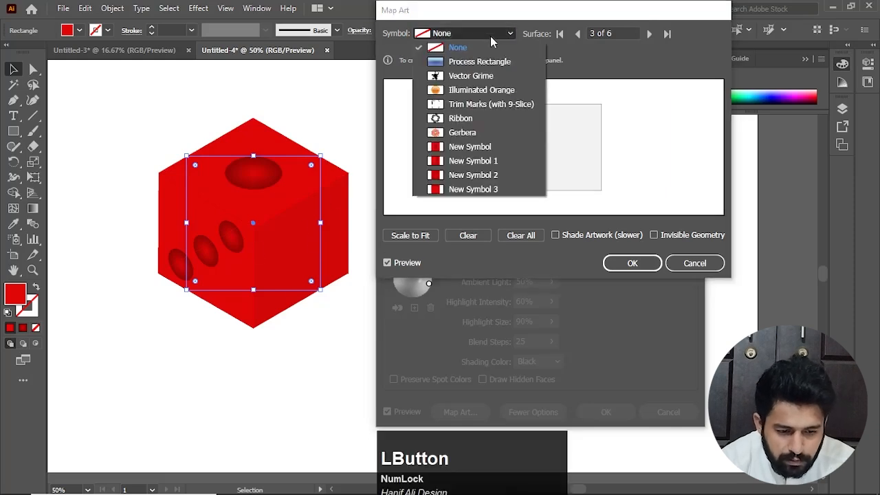
click(473, 175)
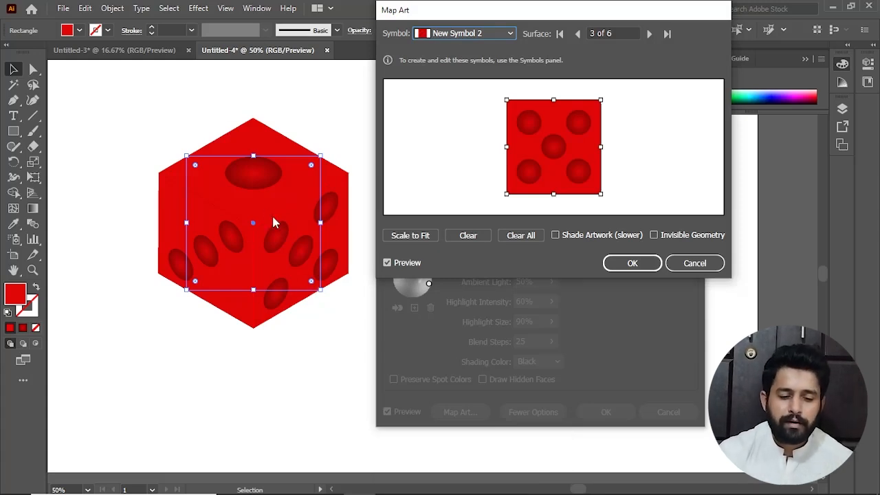
click(613, 266)
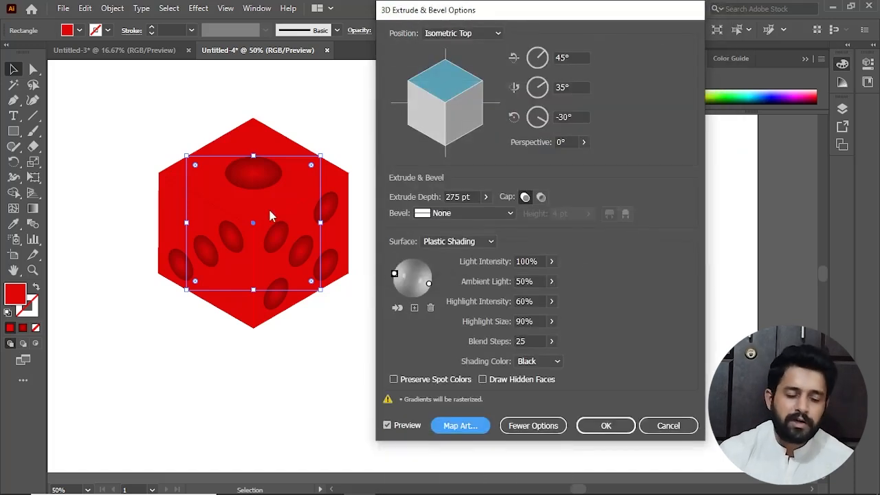
Nudge the lights on the shading sphere and enable Shade Artwork for the mapped symbols
click(429, 283)
mouse_move(429, 284)
mouse_down()
mouse_move(425, 294)
mouse_move(427, 280)
mouse_move(394, 281)
mouse_move(393, 273)
mouse_up()
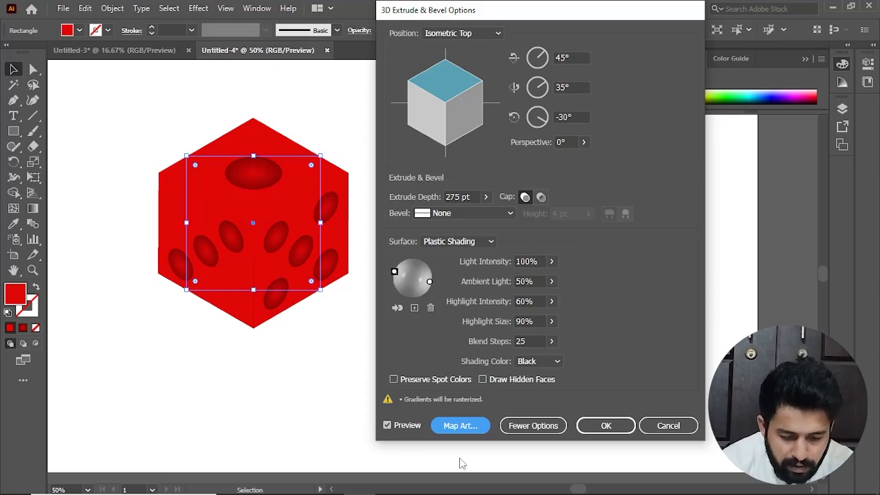
click(462, 427)
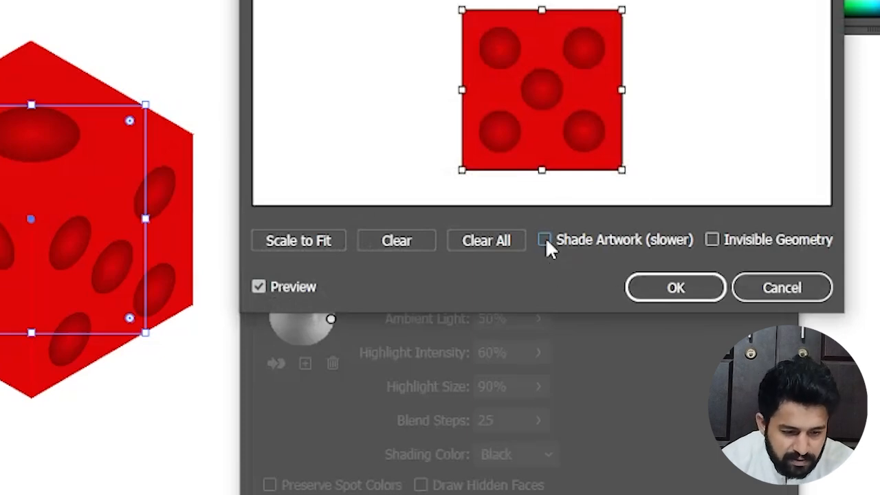
click(543, 239)
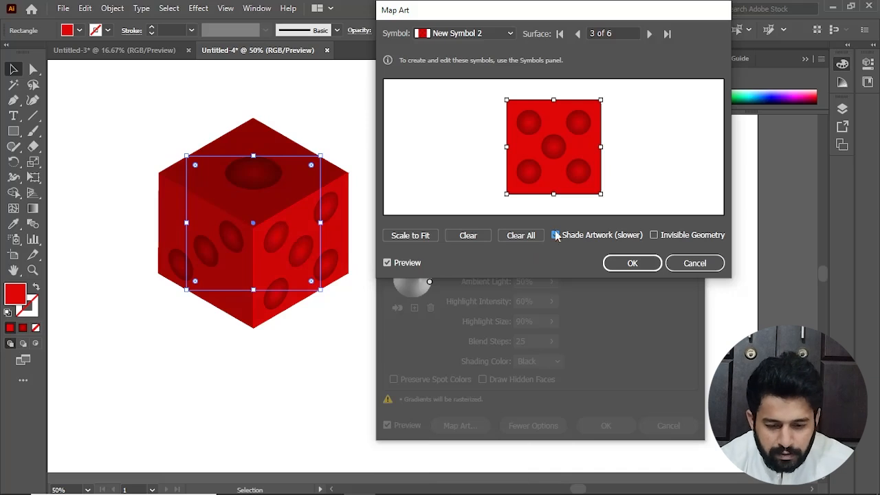
click(632, 262)
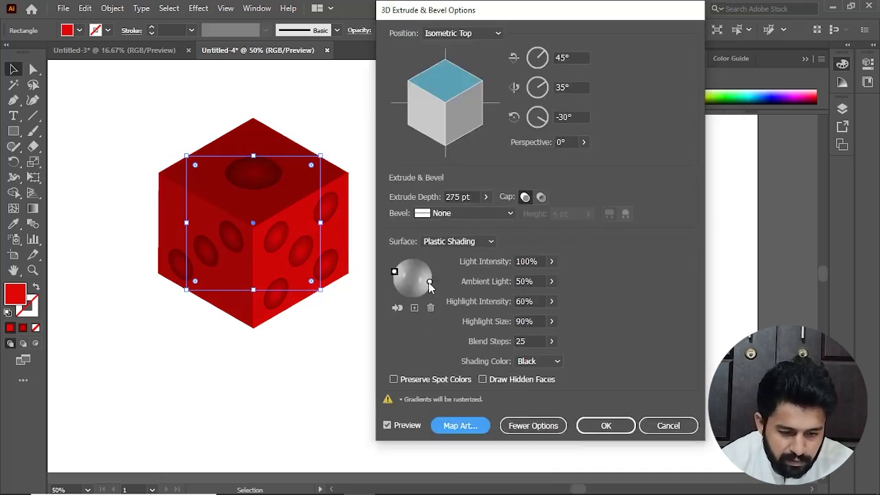
Reposition the two lights at opposite side edges of the shading sphere and set Ambient Light to 10%
mouse_move(428, 282)
mouse_down()
mouse_move(427, 290)
mouse_move(396, 273)
mouse_move(400, 265)
mouse_up()
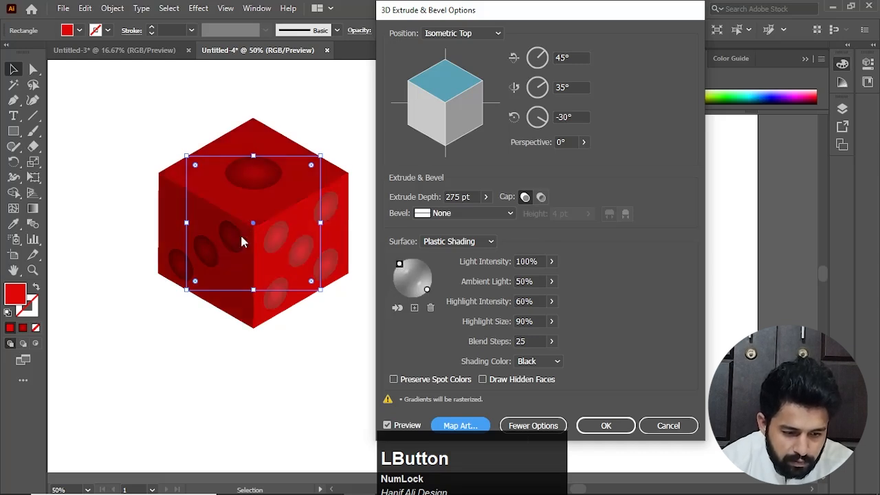
mouse_move(429, 290)
mouse_down()
mouse_move(436, 284)
mouse_move(393, 277)
mouse_up()
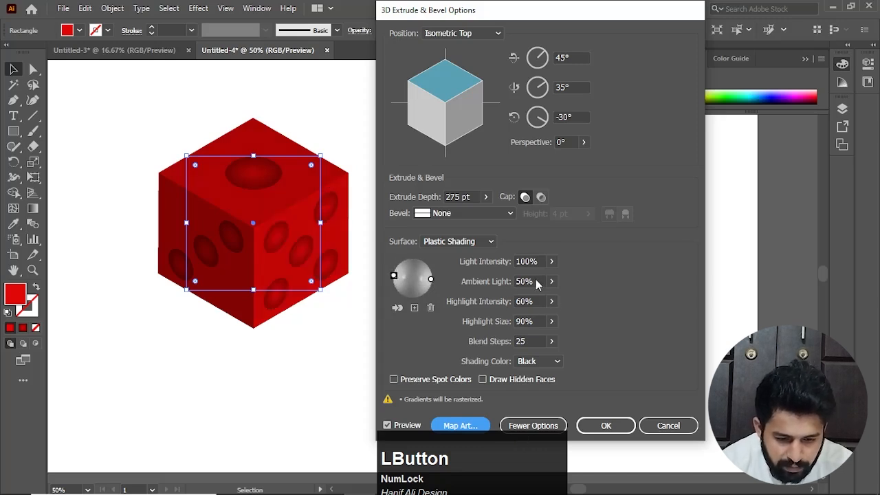
drag(535, 279, 491, 281)
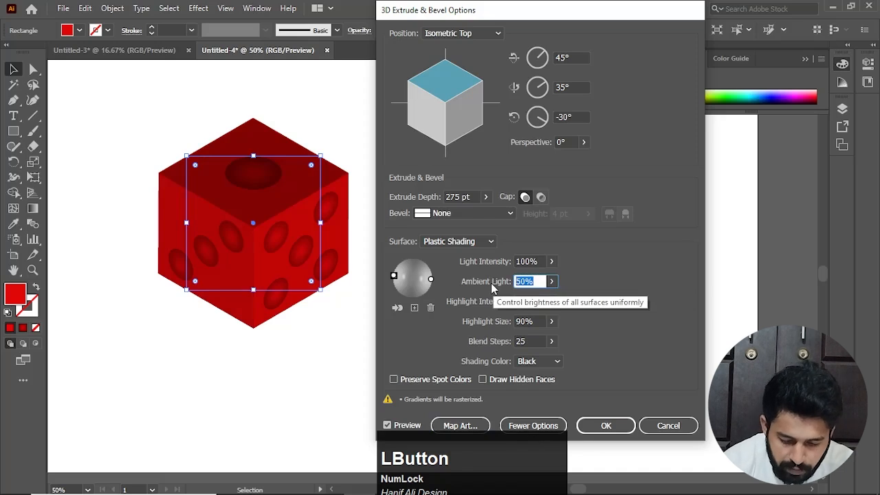
text(10)
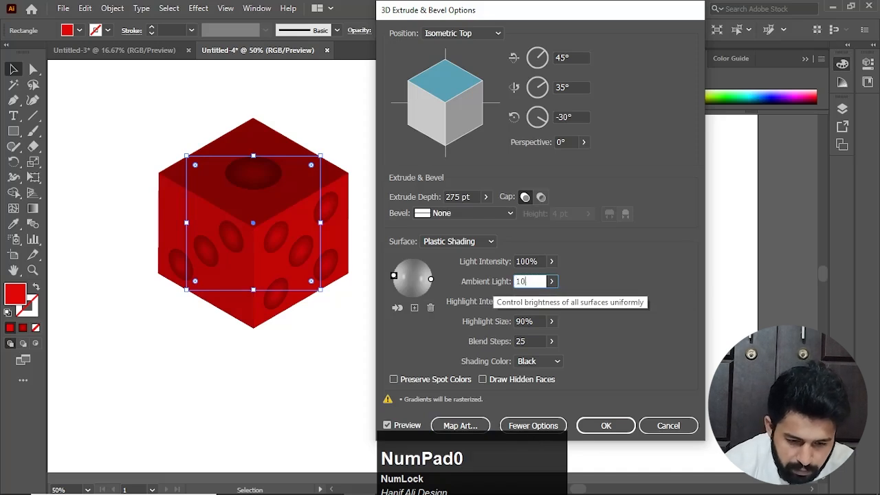
click(396, 426)
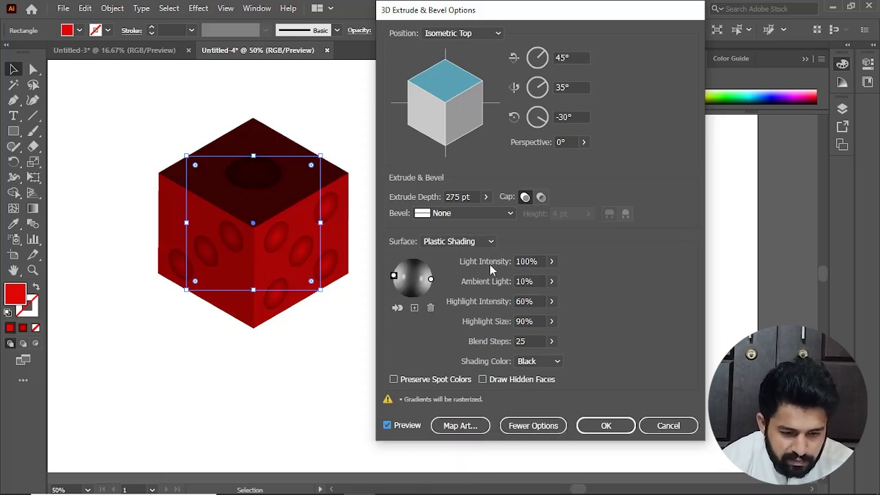
Raise Ambient Light to 15% and update the preview of the cube
click(531, 282)
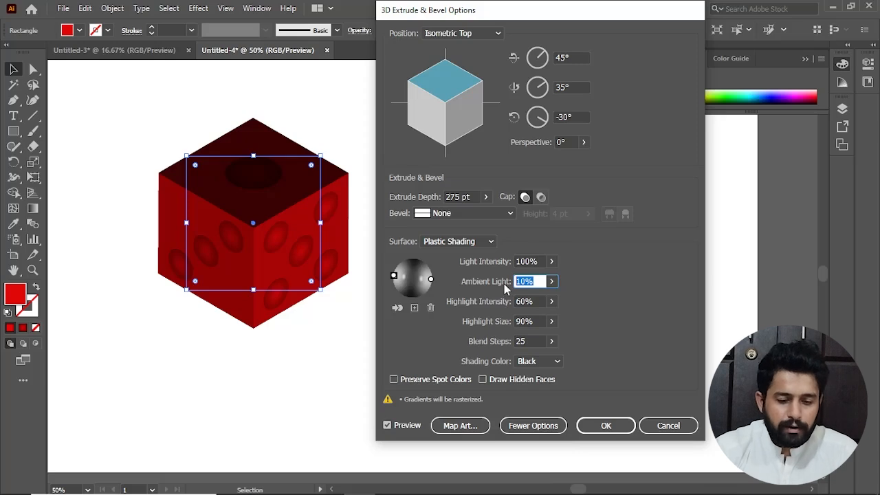
text(15)
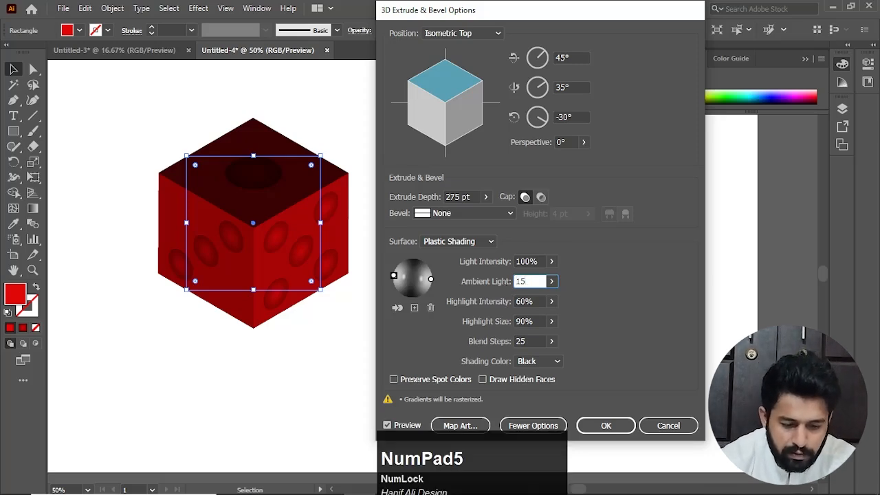
click(398, 426)
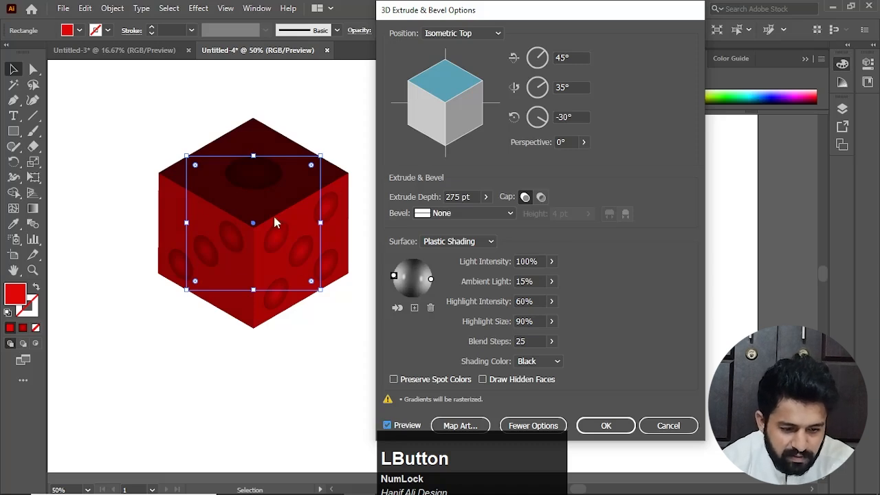
Rotate the cube freely to a custom rotation of about 43°, 17° and -41°
mouse_move(455, 85)
mouse_down()
mouse_move(447, 81)
mouse_move(460, 84)
mouse_up()
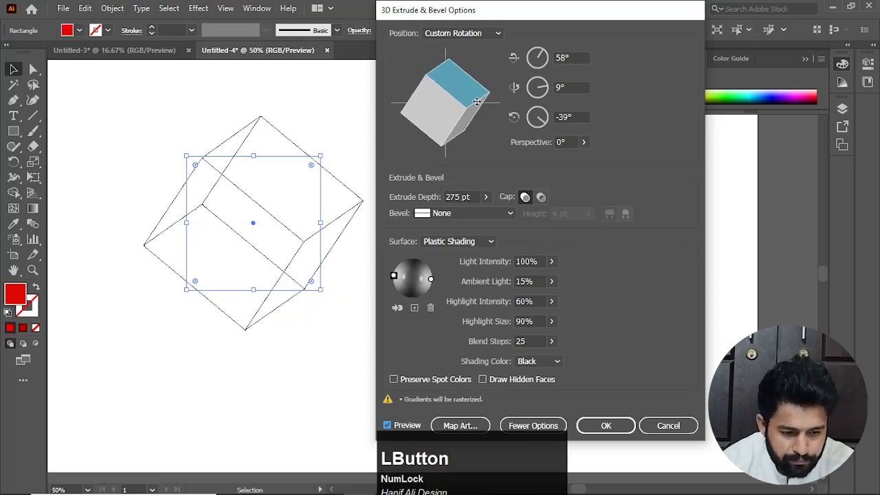
drag(471, 89, 463, 93)
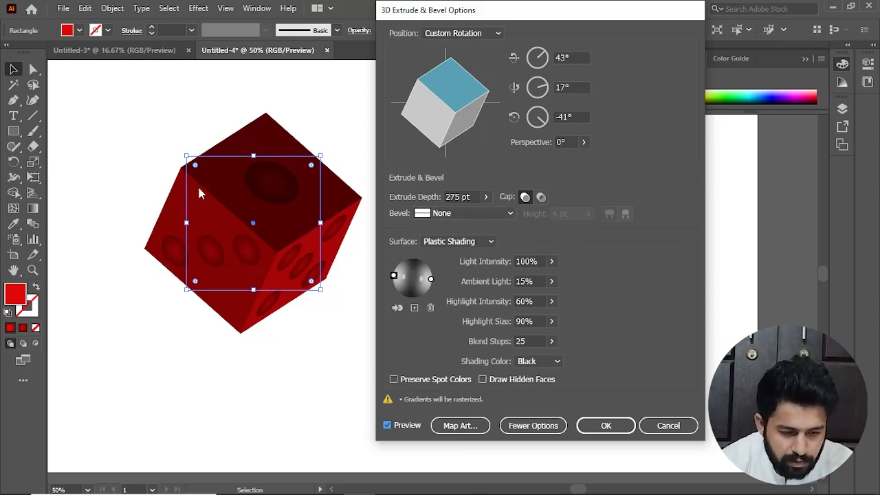
Try a Rounded bevel on the cube, check its mapped surfaces, and set the bevel back to None
click(510, 213)
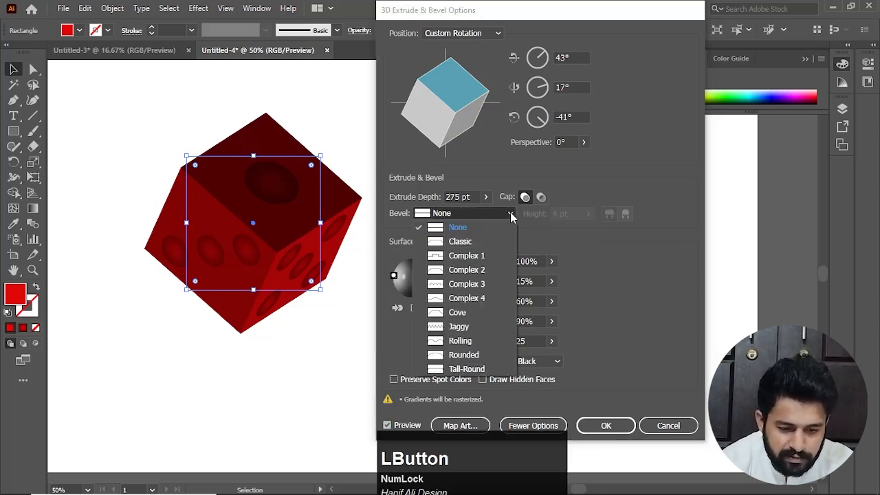
click(468, 358)
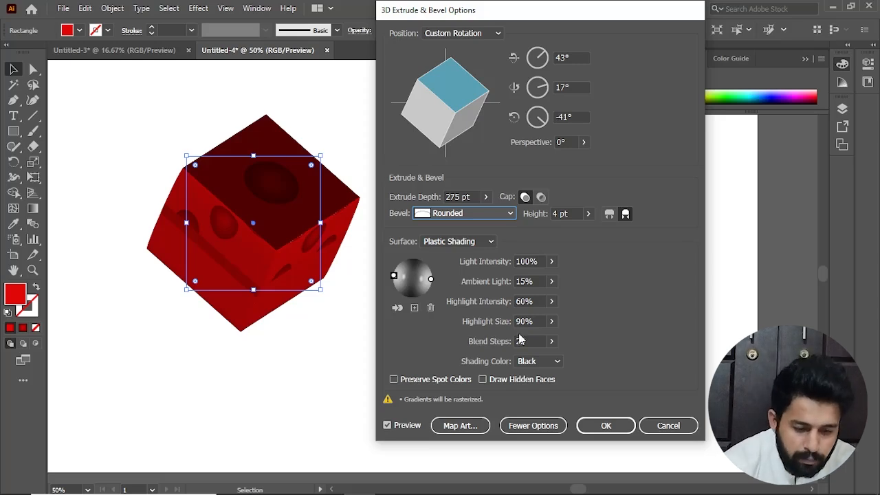
click(464, 432)
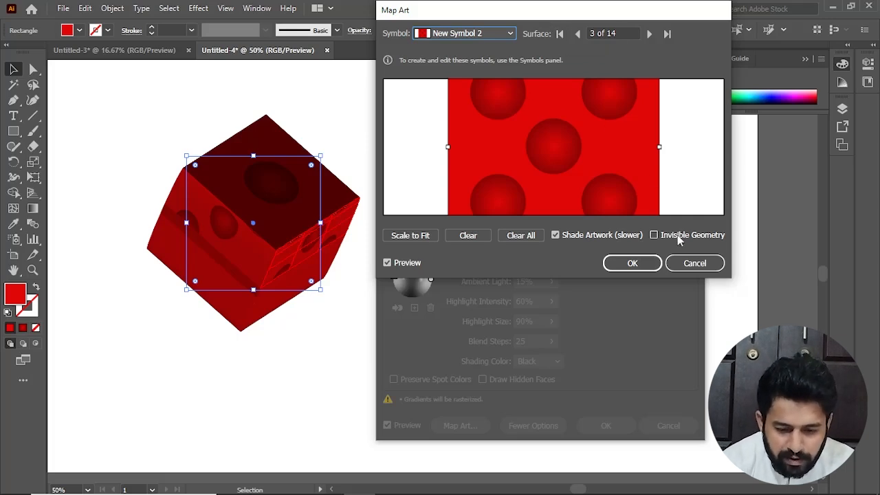
click(694, 263)
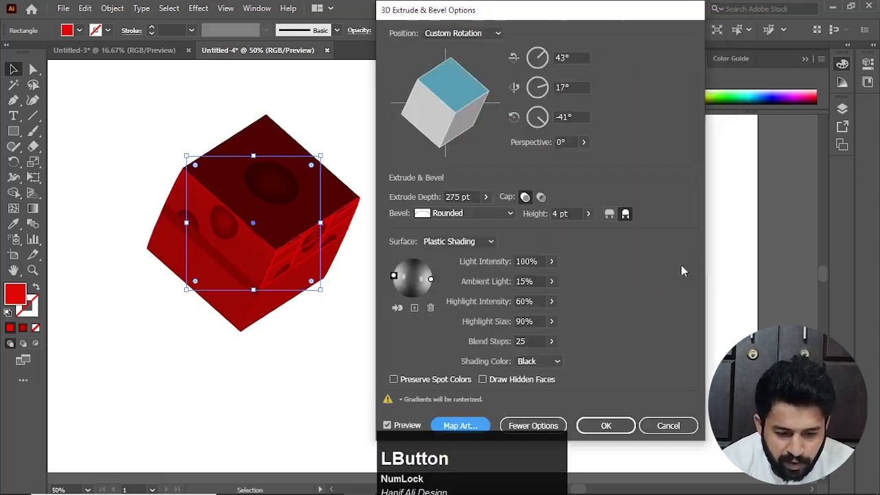
click(500, 218)
click(476, 224)
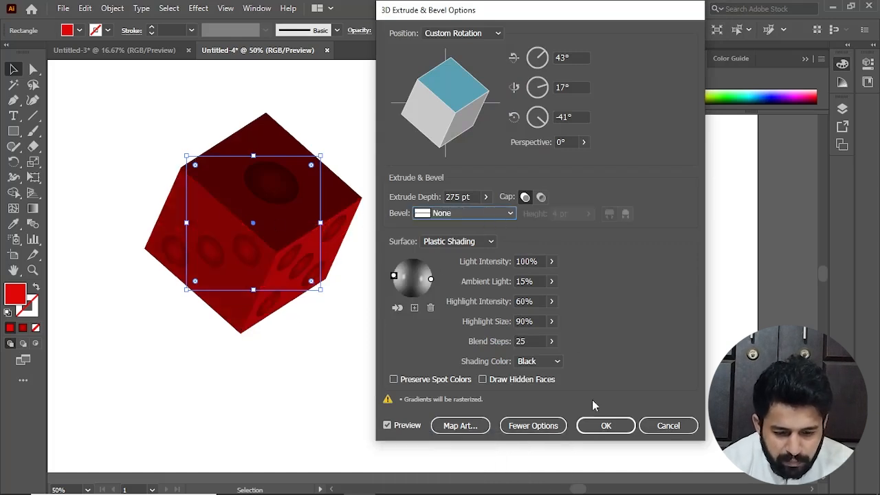
Apply the Extrude & Bevel settings to the dice and deselect it
click(606, 426)
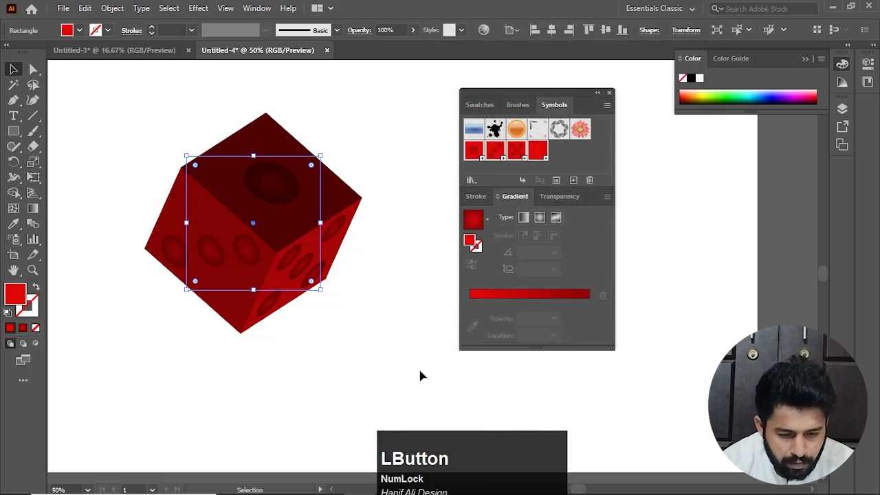
click(405, 393)
key(space)
drag(328, 326, 354, 278)
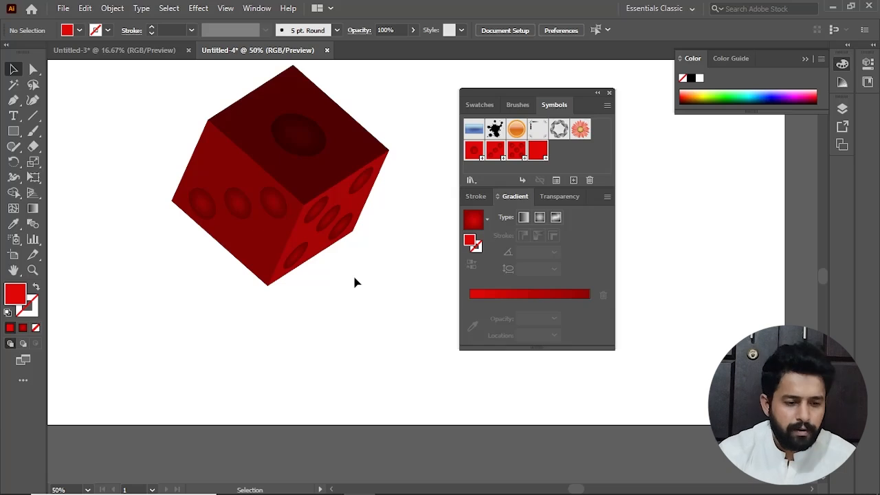
key(space)
drag(355, 282, 356, 338)
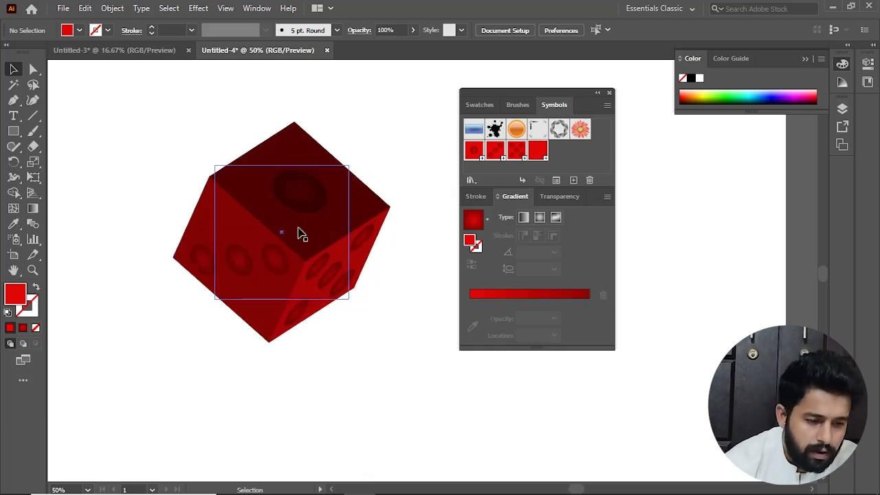
click(198, 8)
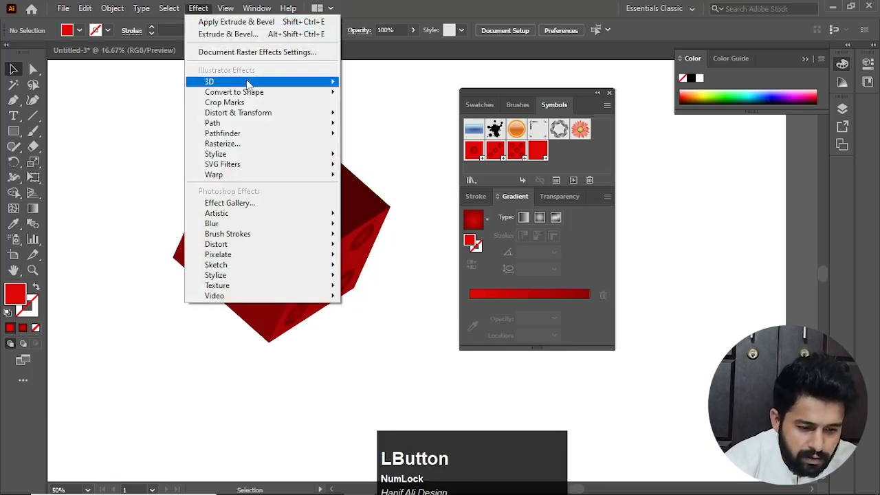
mouse_move(249, 82)
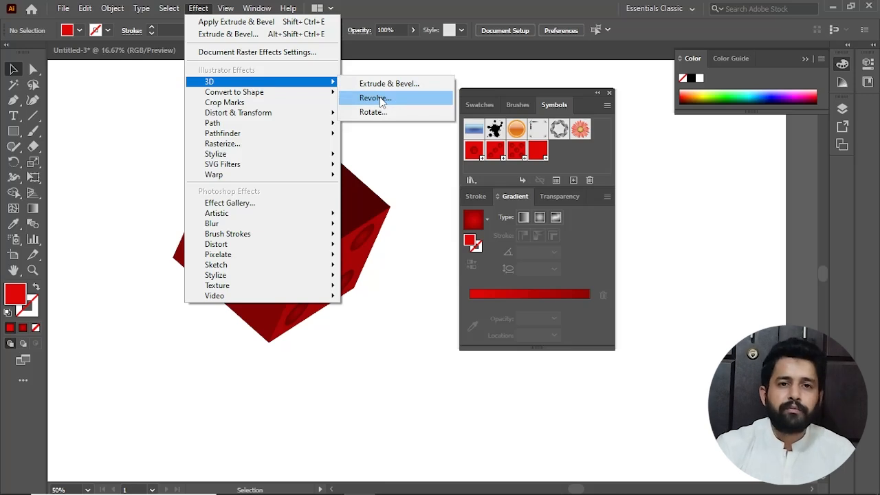